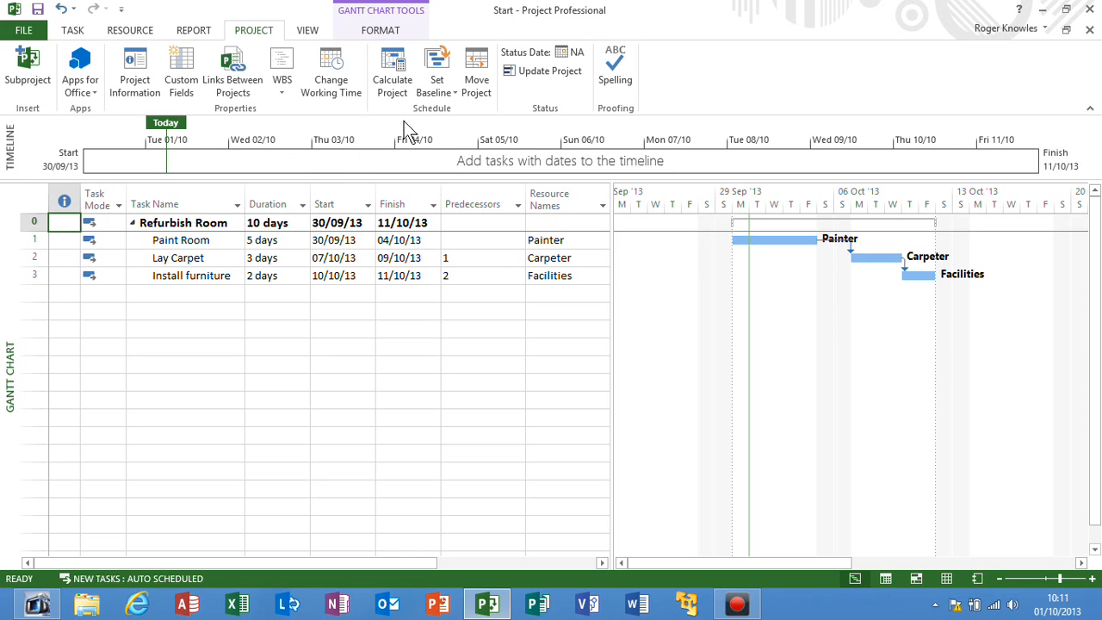
# Save the current plan as Baseline for the entire project.
pyautogui.click(429, 96)
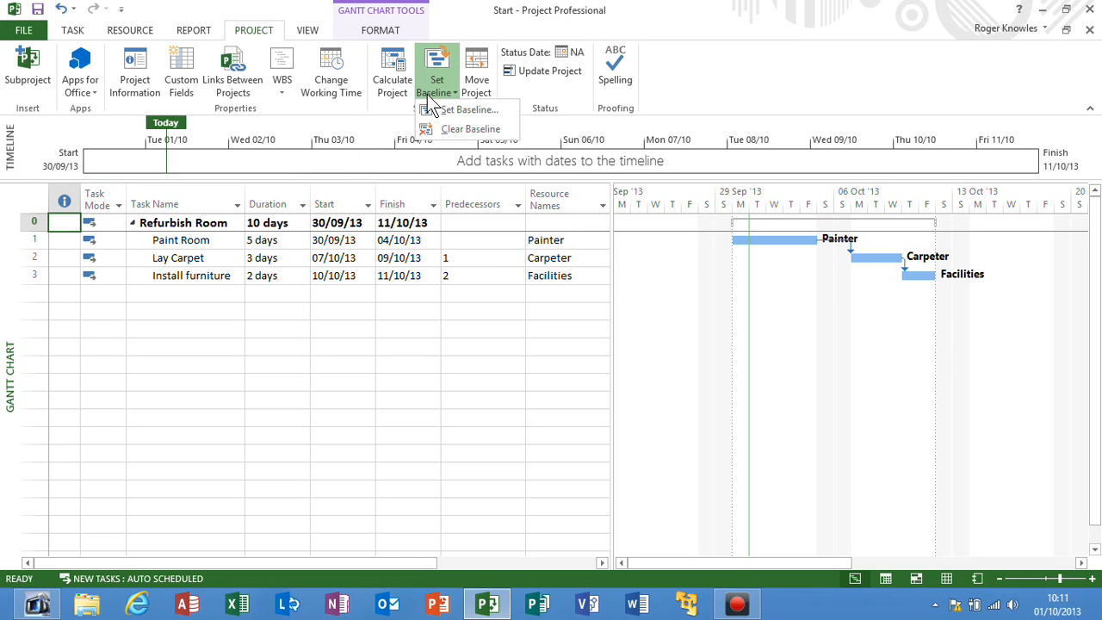
pyautogui.click(439, 110)
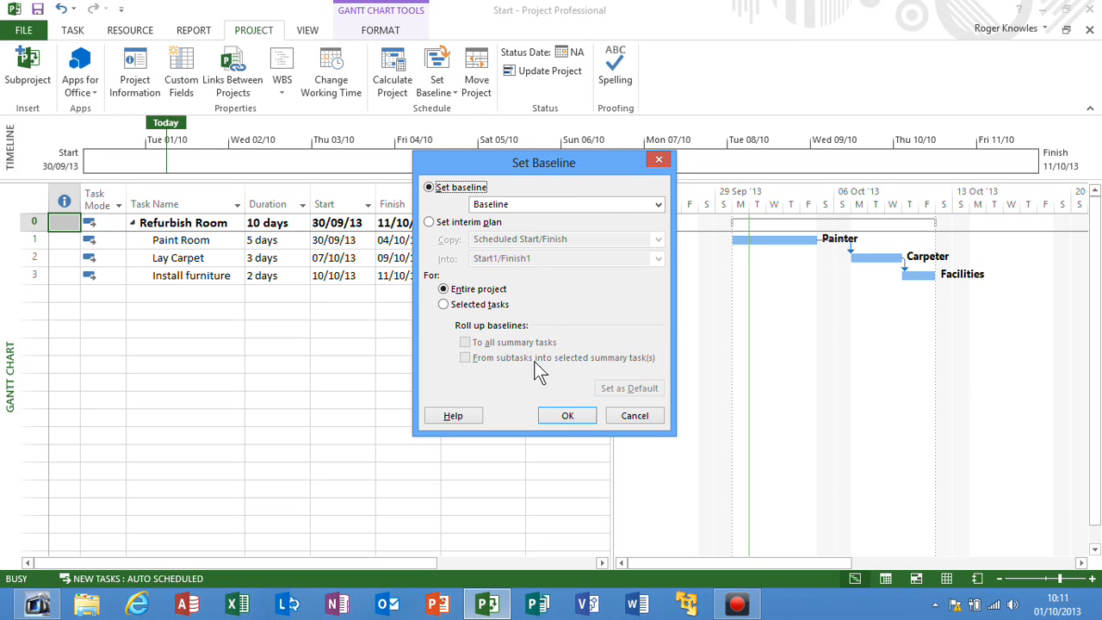
pyautogui.click(552, 416)
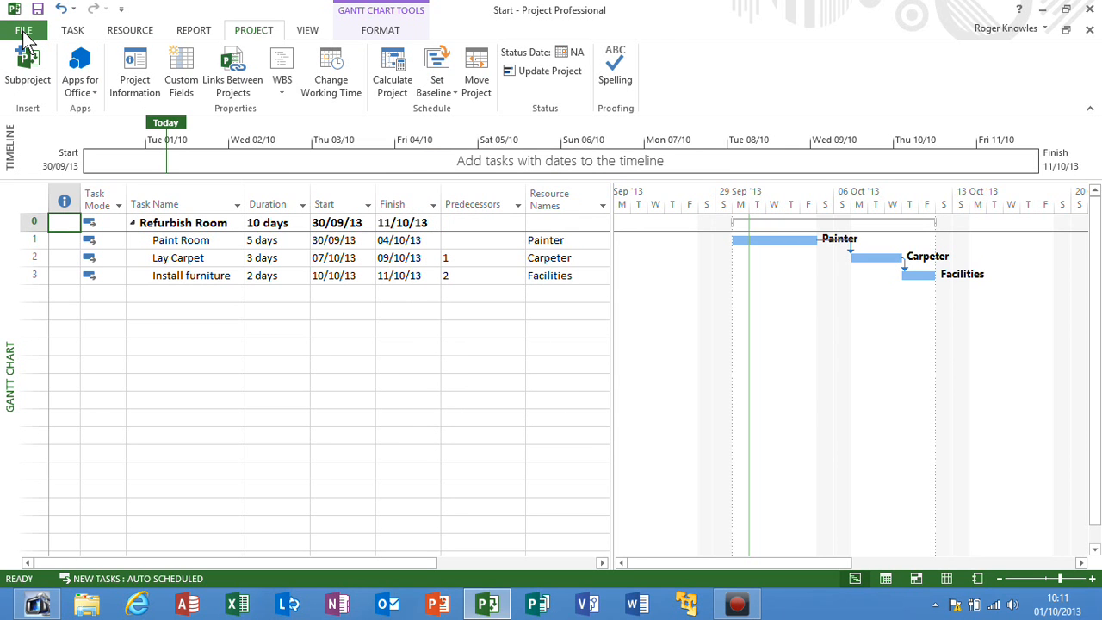
# Configure the project's earned value options to use the % Complete method and Baseline for the calculation.
pyautogui.click(23, 33)
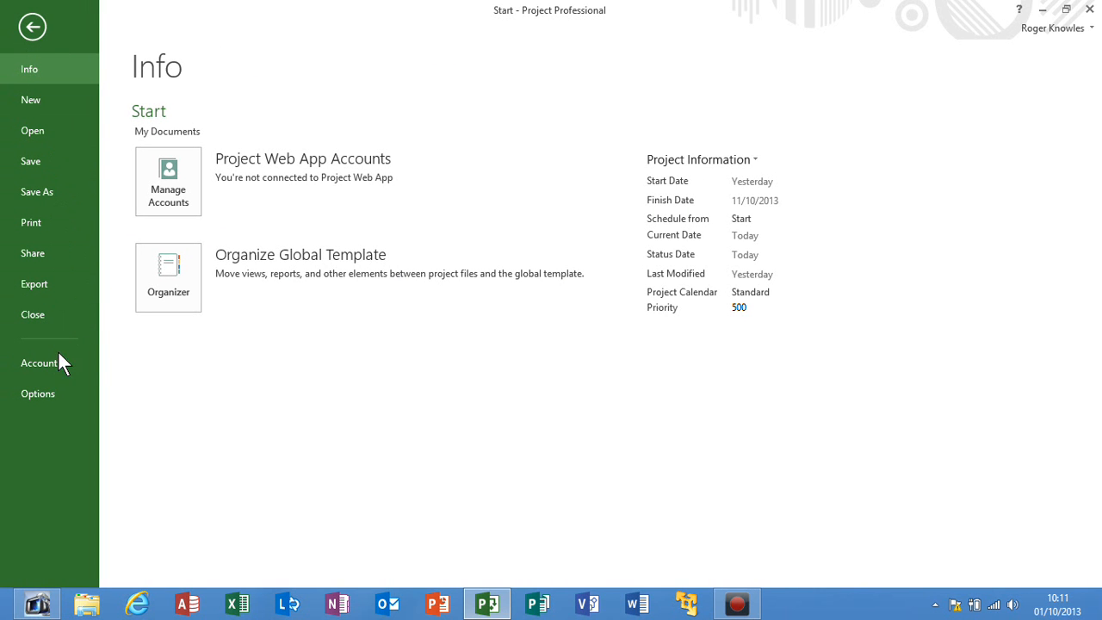
pyautogui.click(60, 396)
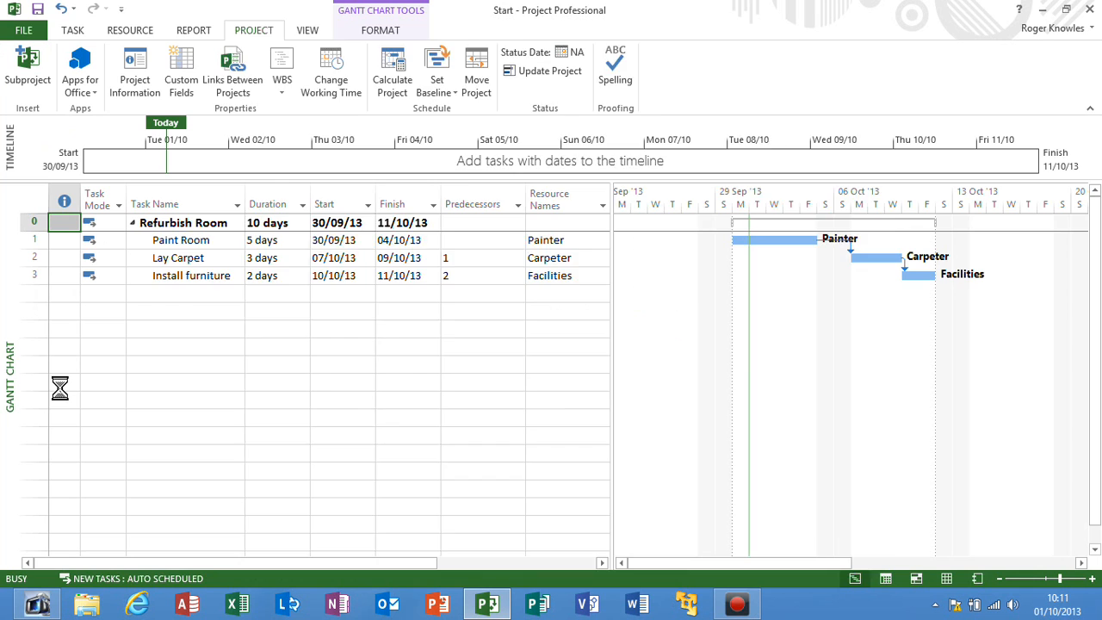
pyautogui.click(288, 194)
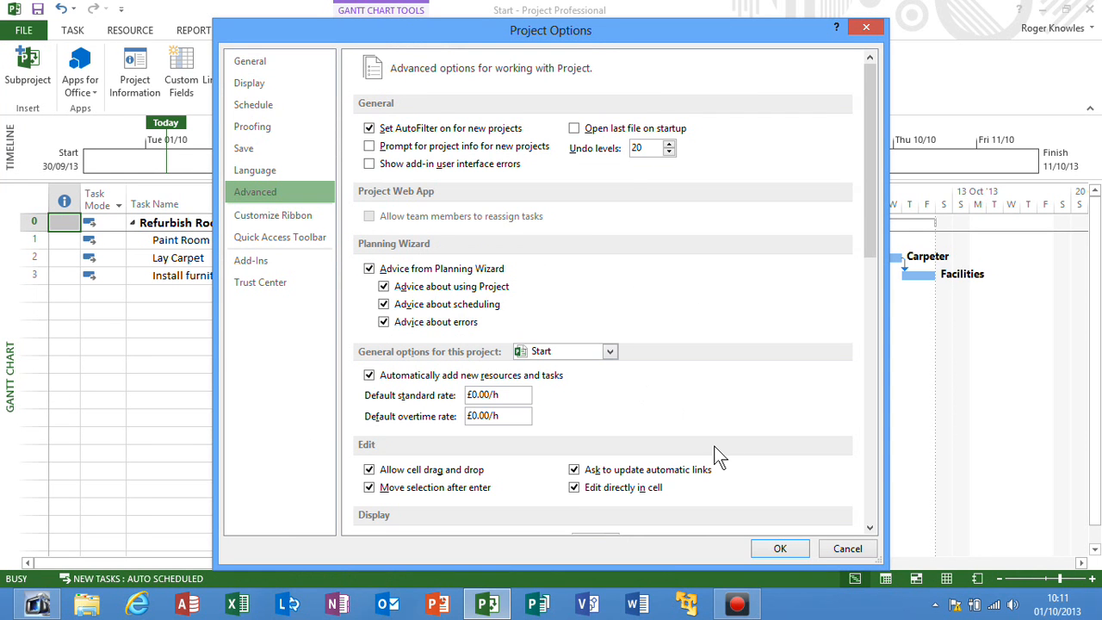
pyautogui.scroll(-10, 876, 478)
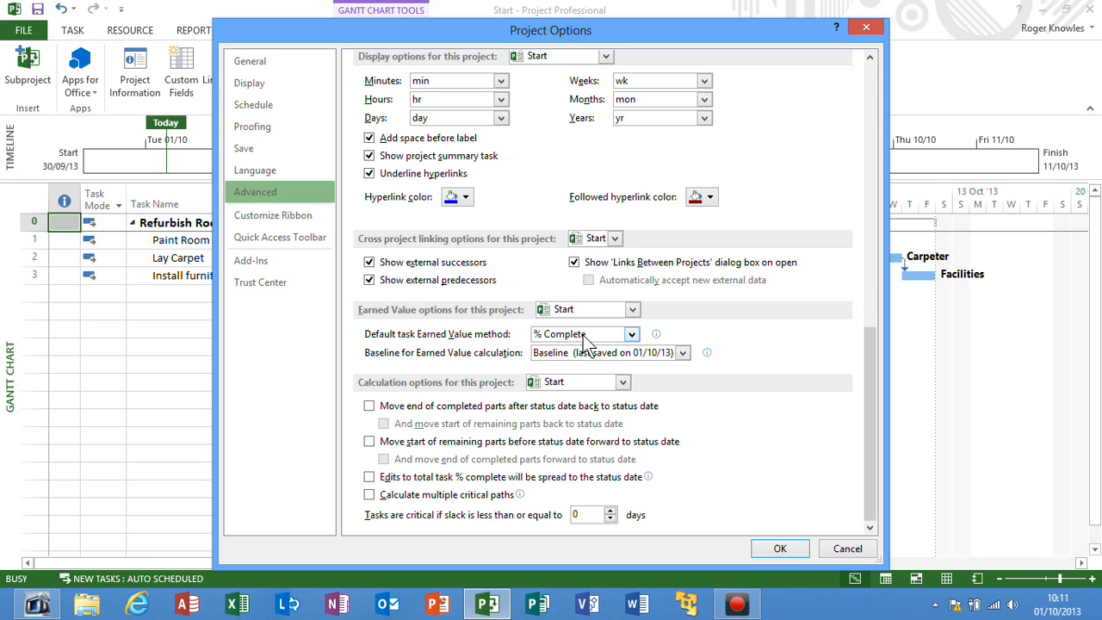
pyautogui.click(619, 356)
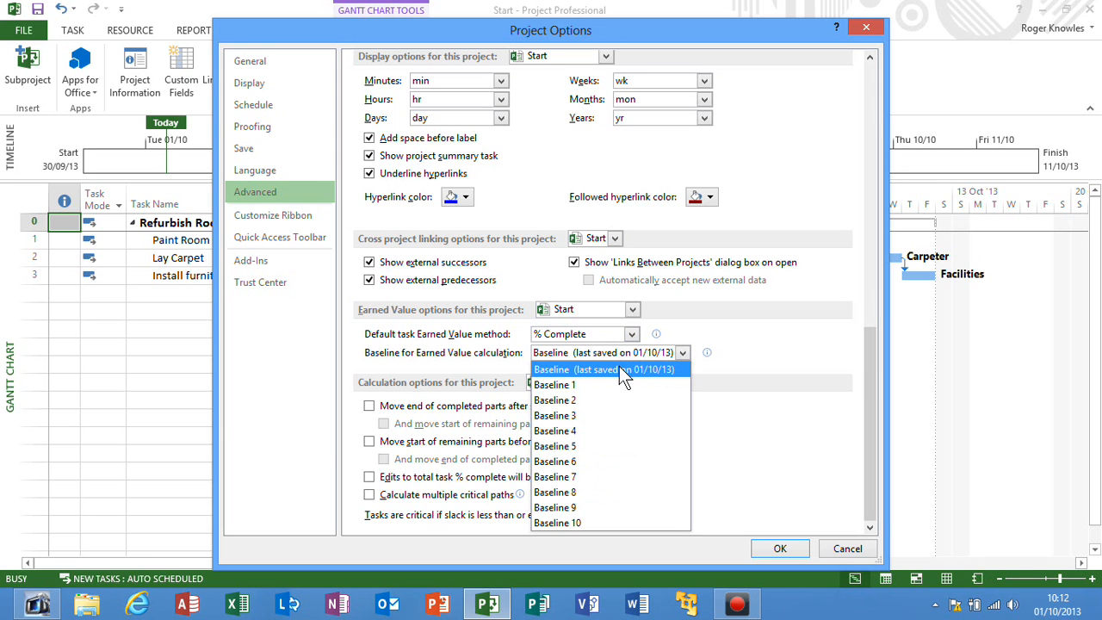
pyautogui.click(620, 368)
pyautogui.click(636, 339)
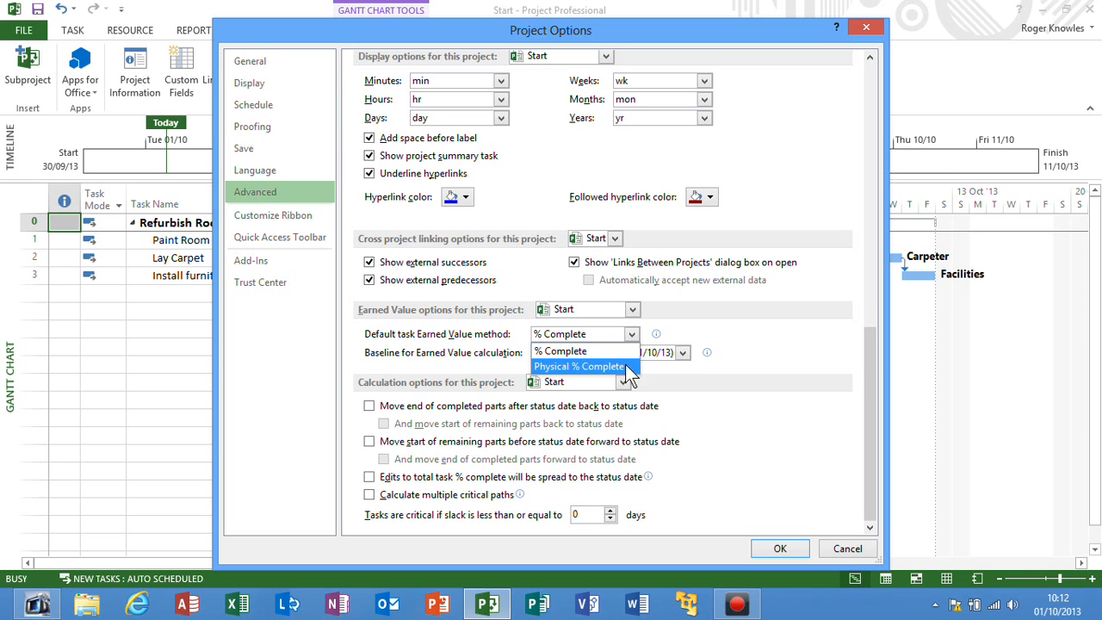
pyautogui.click(614, 353)
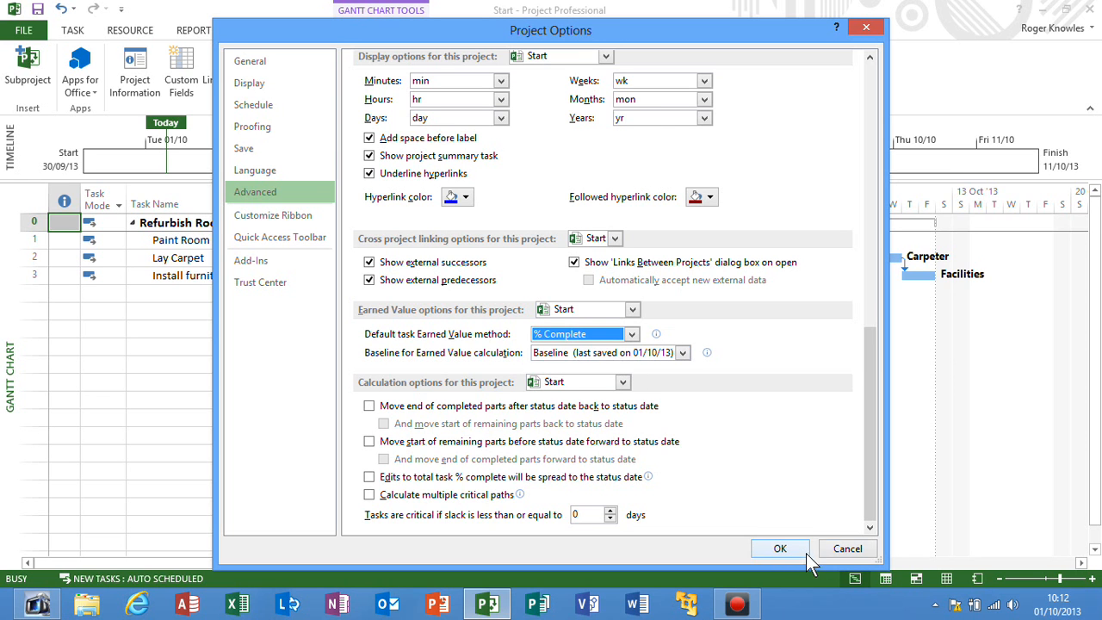
pyautogui.click(779, 550)
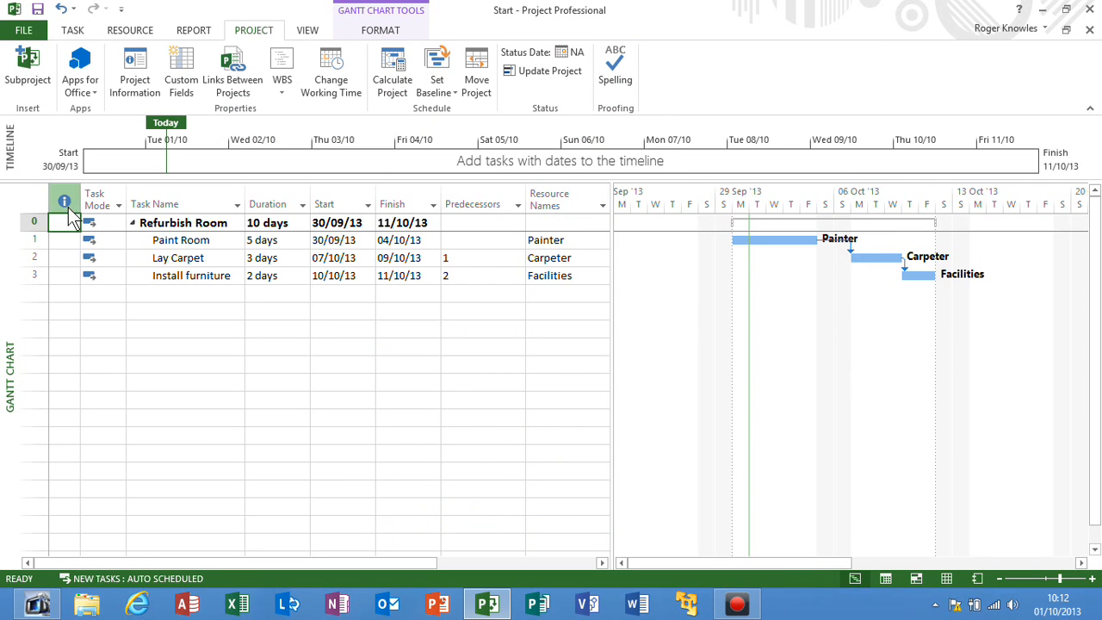
# Apply the Earned Value task table and widen the table area to show the BAC column.
pyautogui.rightClick(40, 198)
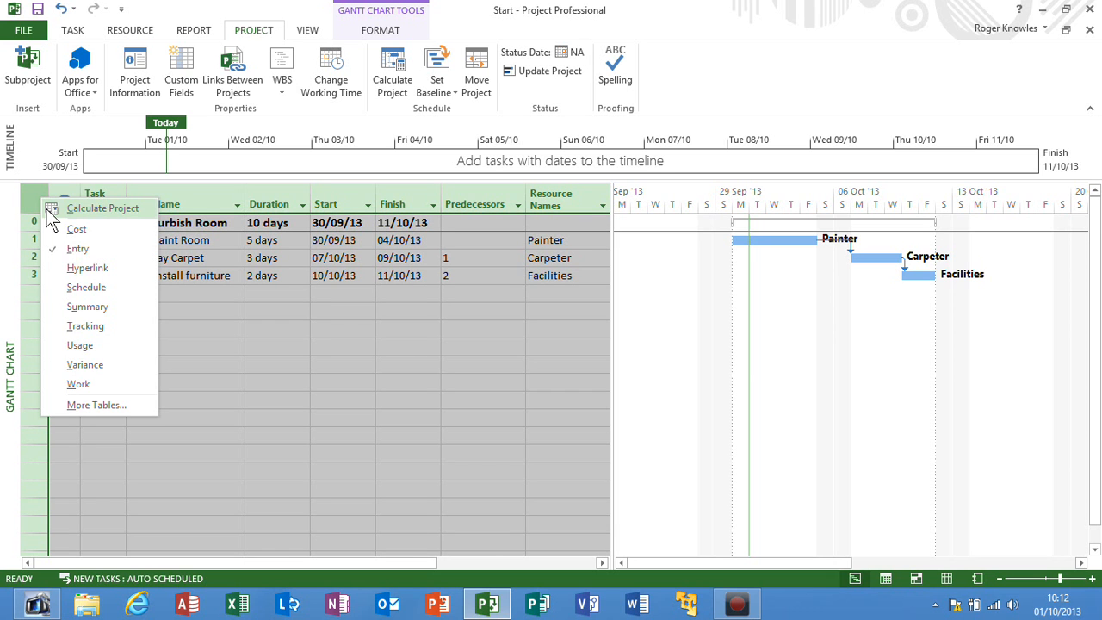
pyautogui.click(128, 413)
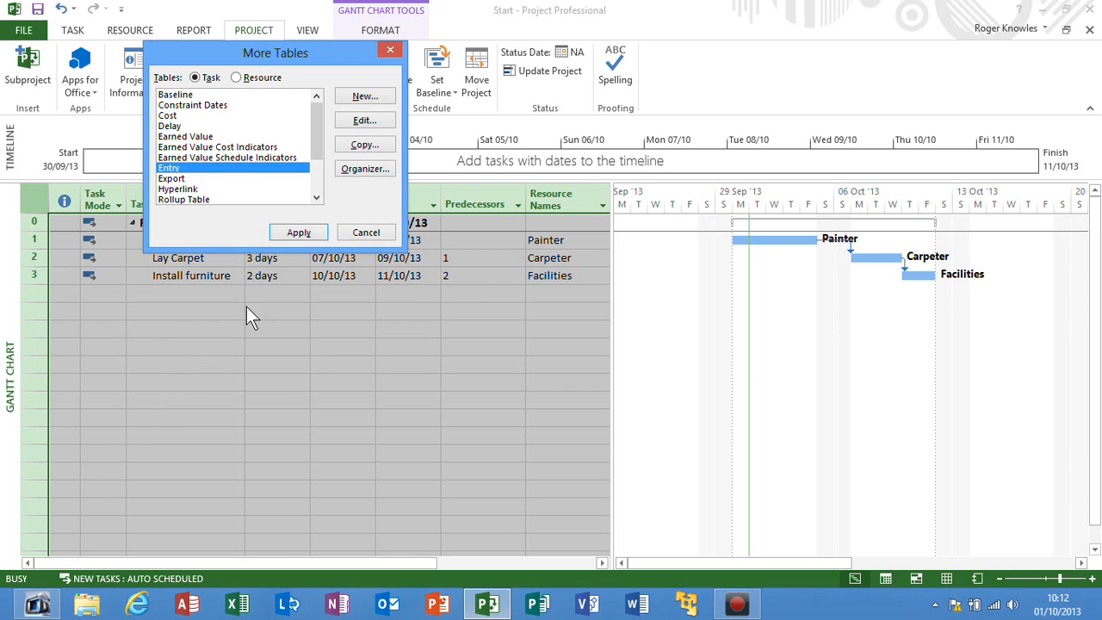
pyautogui.click(223, 140)
pyautogui.click(293, 233)
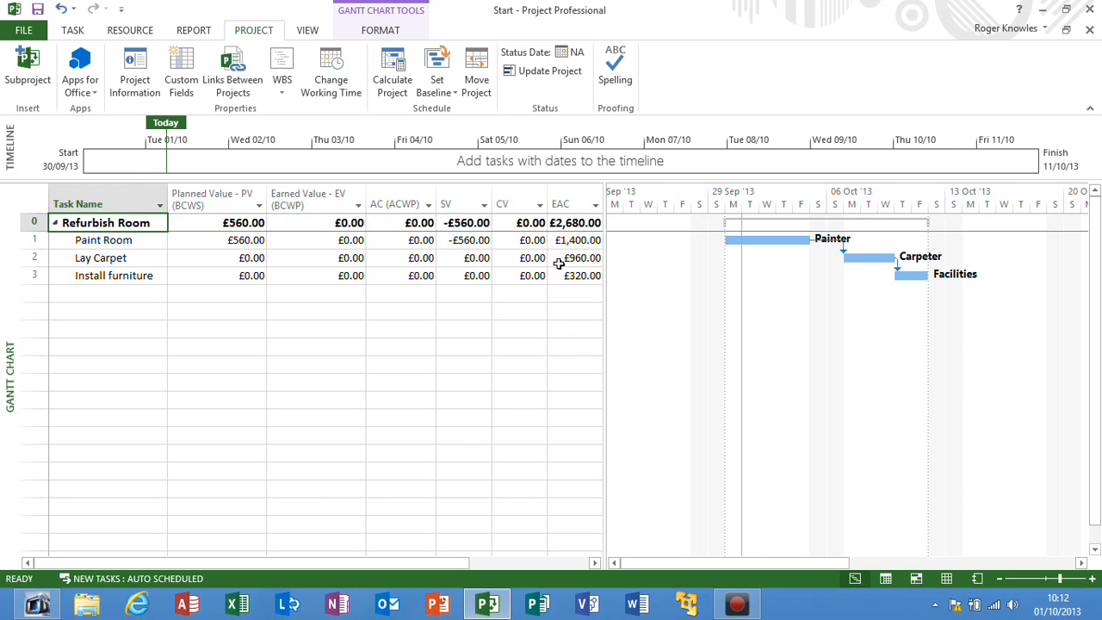
pyautogui.moveTo(603, 265); pyautogui.dragTo(668, 280)
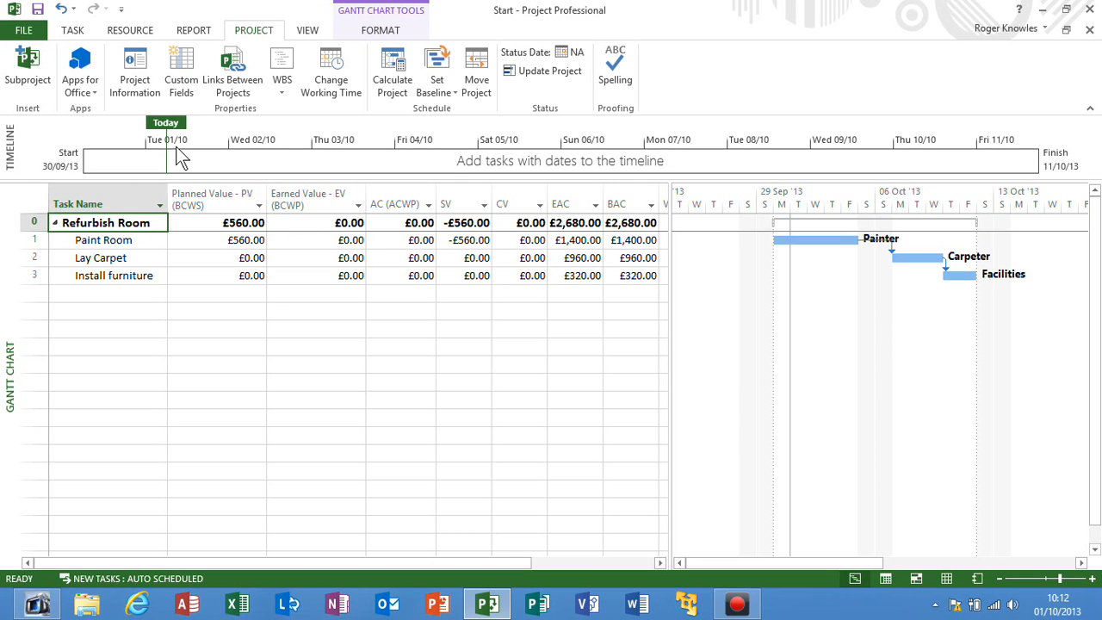
# Set the project's current date to Monday 7 October 2013 in the project information.
pyautogui.click(142, 84)
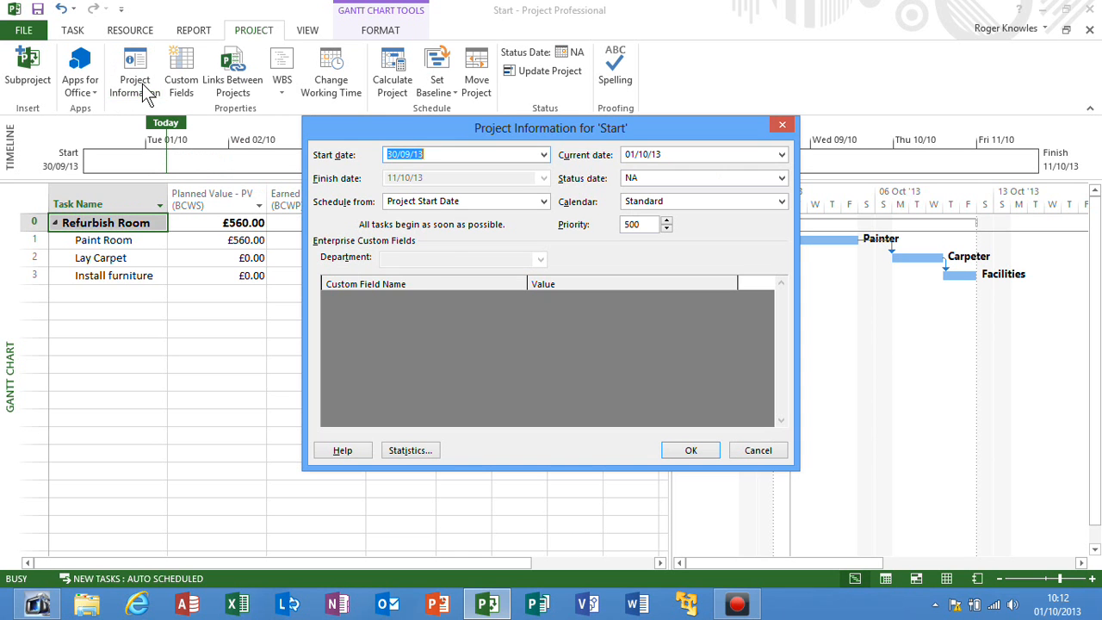
pyautogui.click(781, 158)
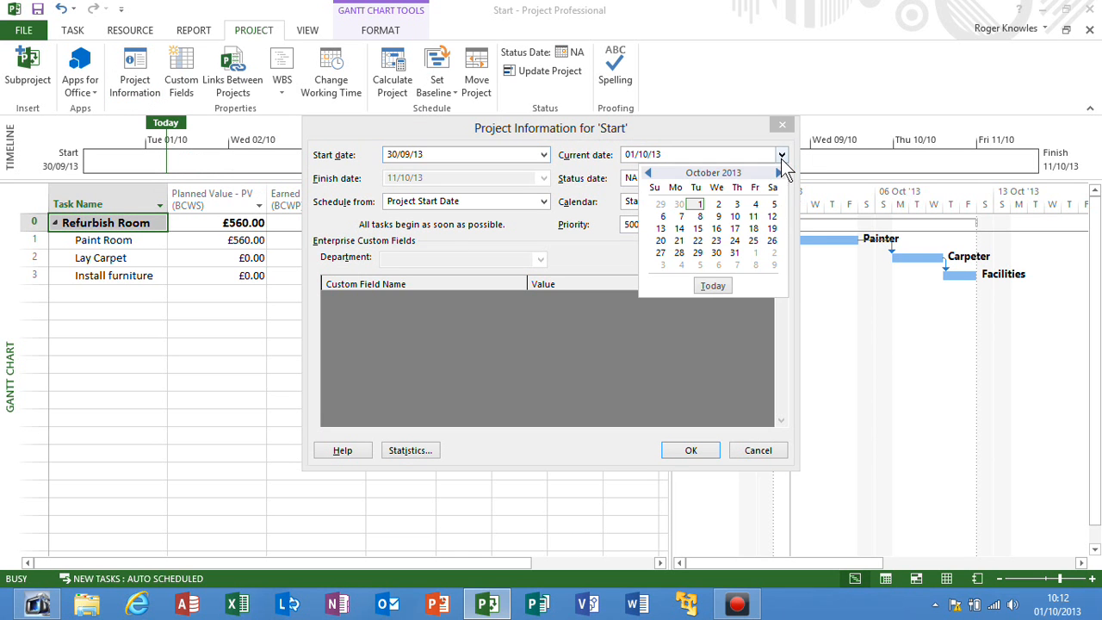
pyautogui.click(679, 216)
pyautogui.click(684, 452)
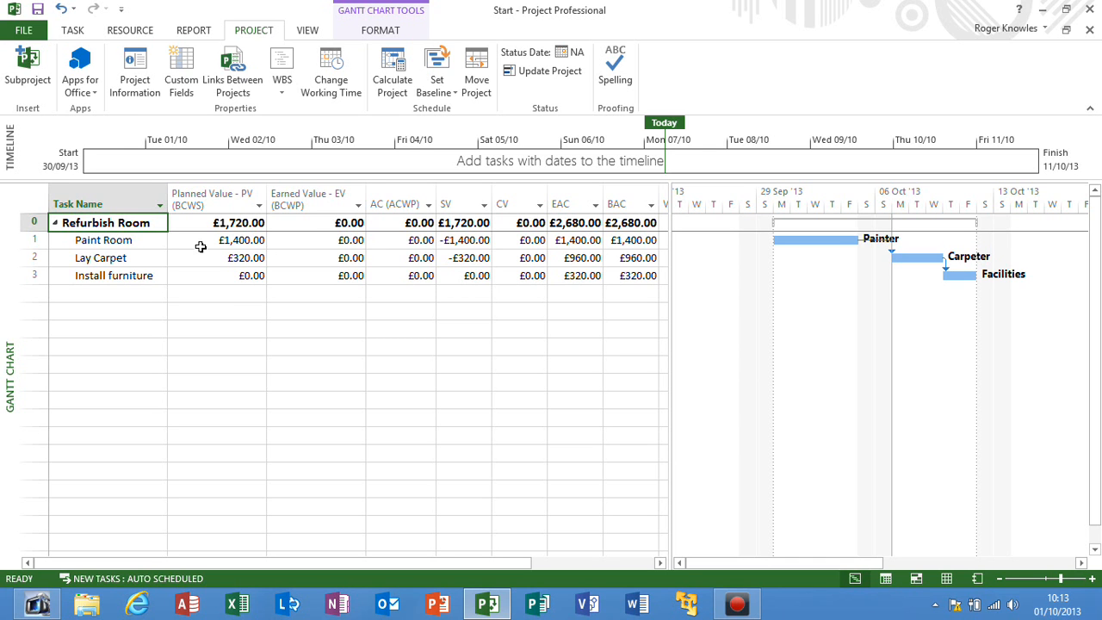
# Mark the Paint Room task as 100% complete.
pyautogui.click(155, 242)
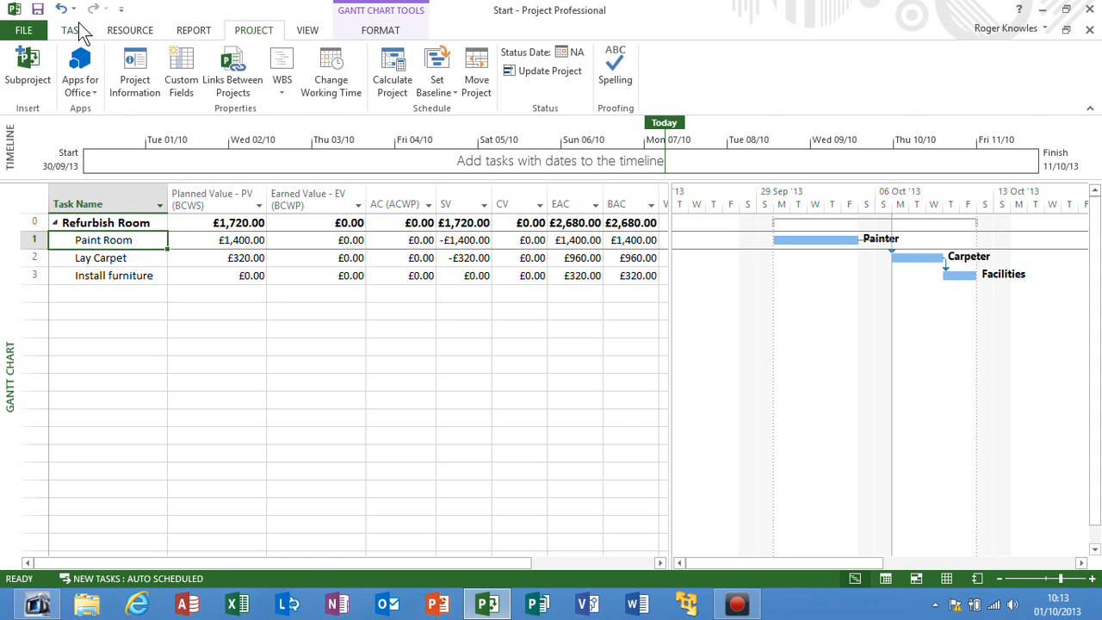
pyautogui.click(75, 30)
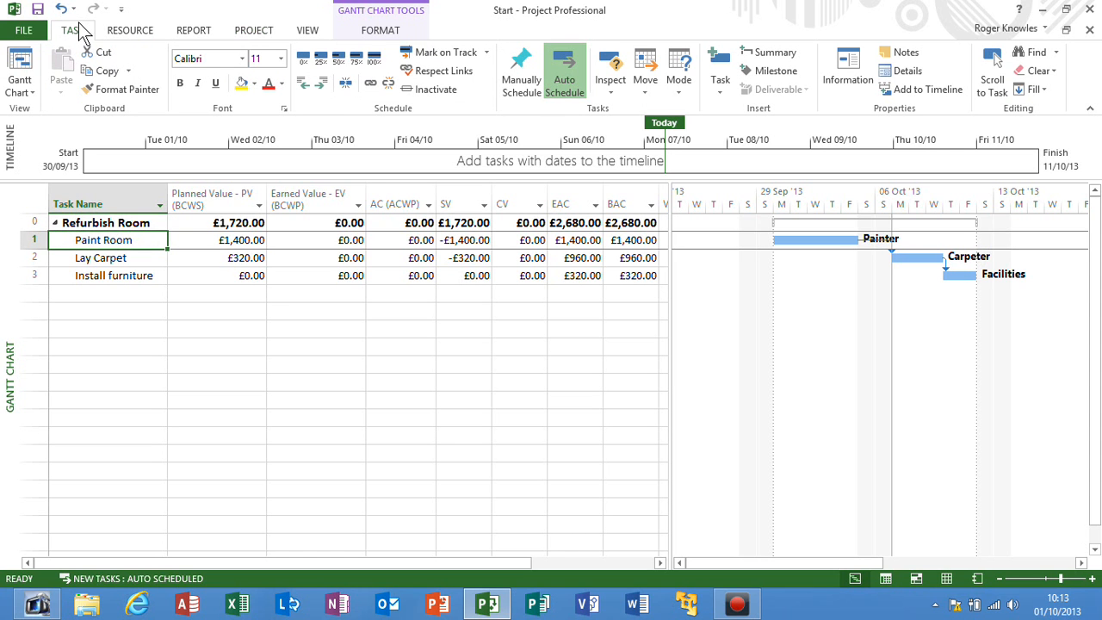
pyautogui.click(373, 62)
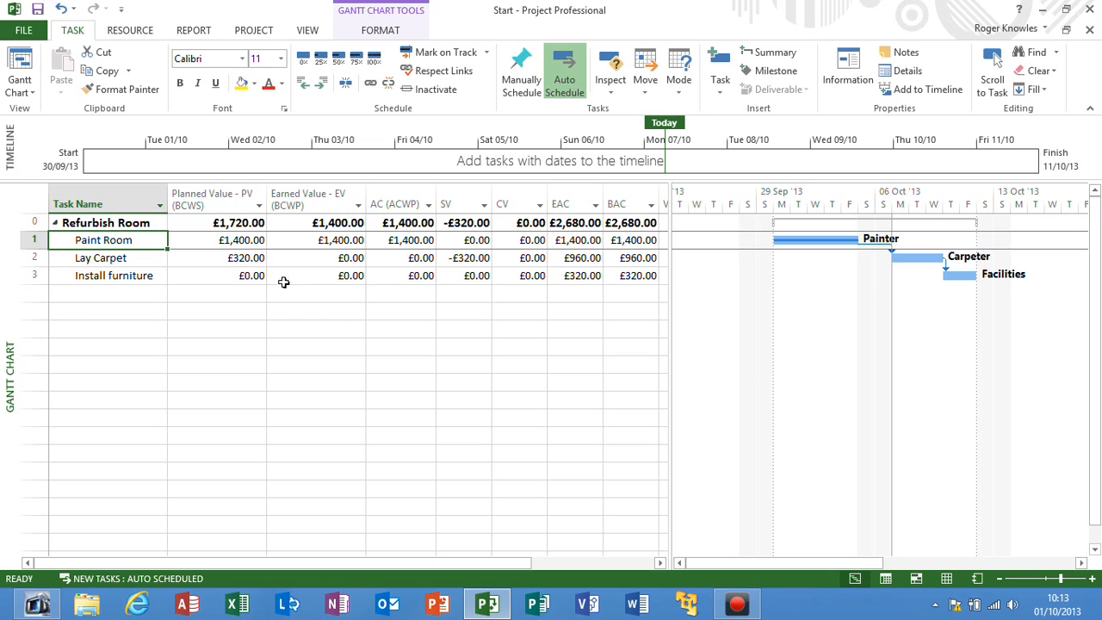
# Widen the table area to reveal the VAC column beside BAC.
pyautogui.moveTo(207, 187)
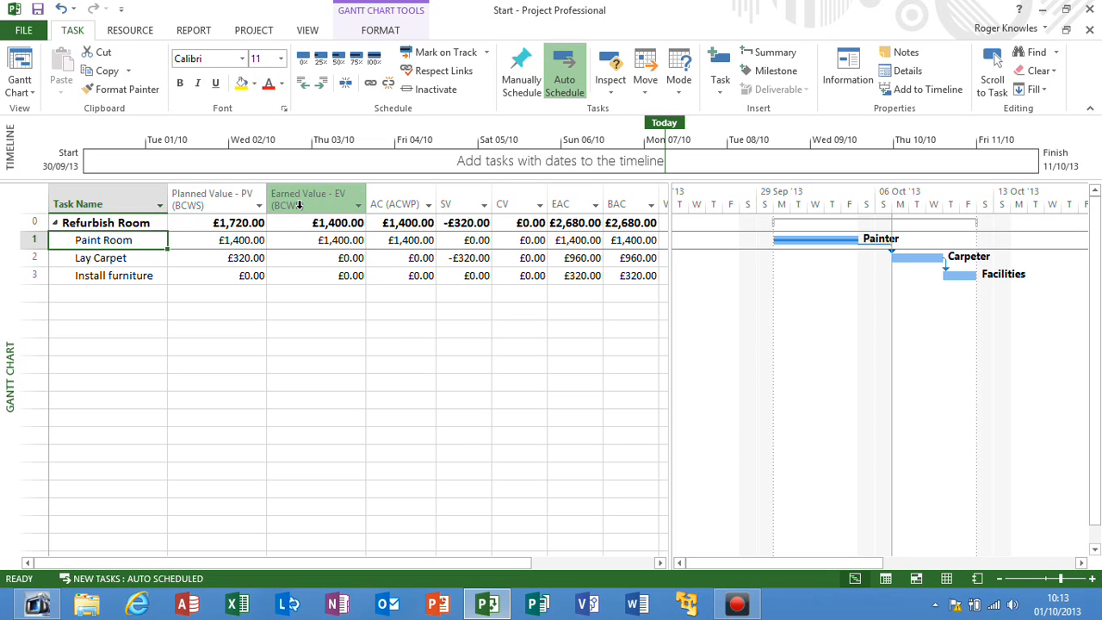
pyautogui.moveTo(300, 205)
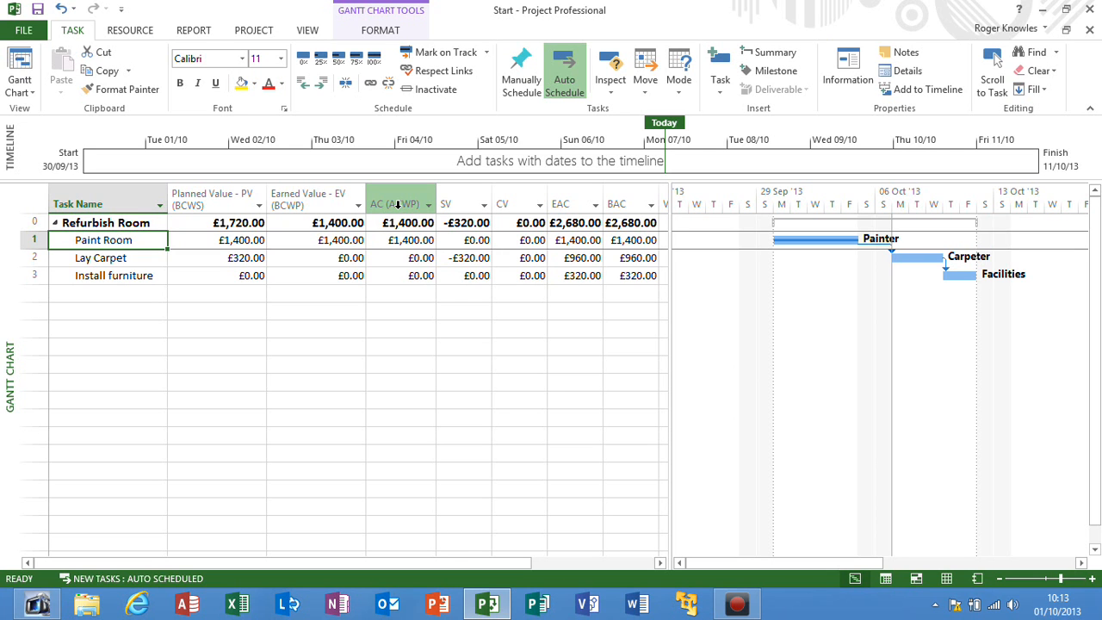
pyautogui.moveTo(397, 204)
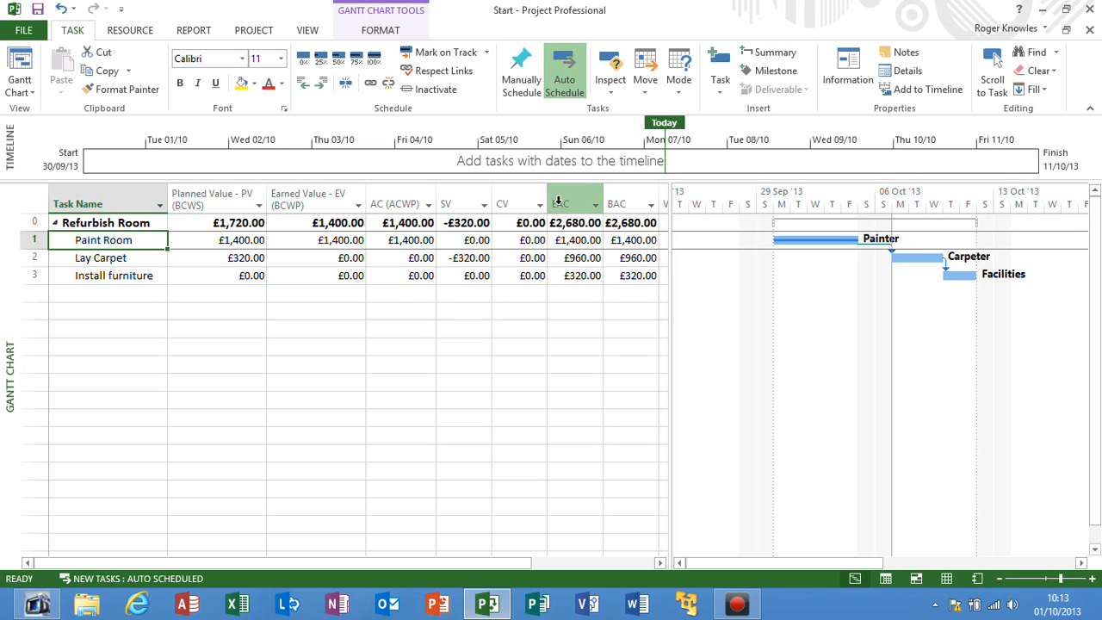
pyautogui.moveTo(572, 195)
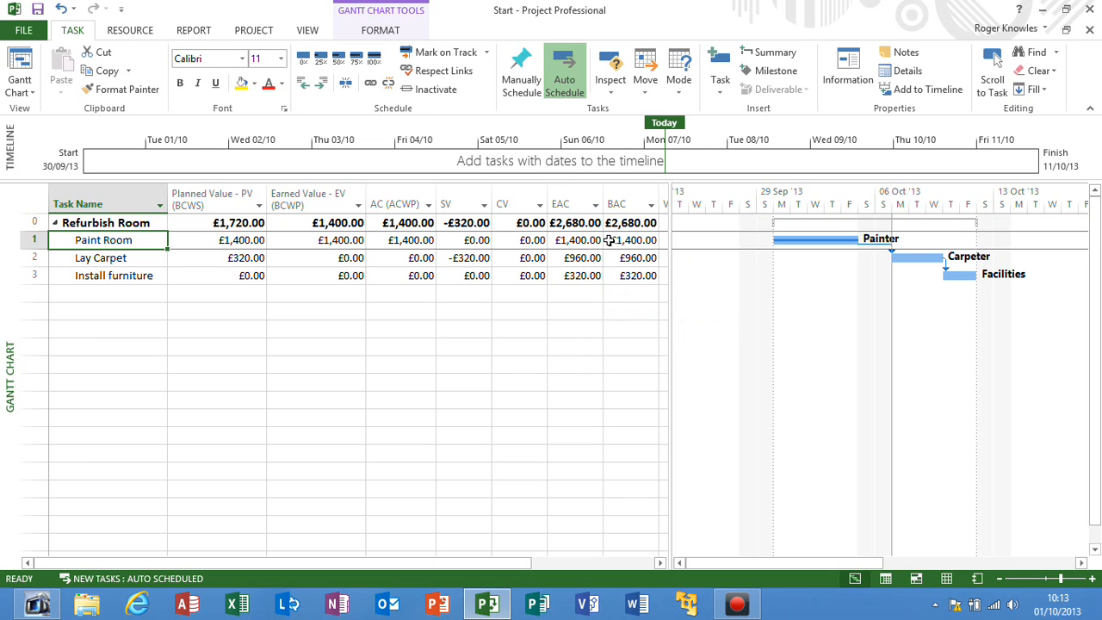
pyautogui.moveTo(621, 204)
pyautogui.moveTo(669, 273); pyautogui.dragTo(714, 331)
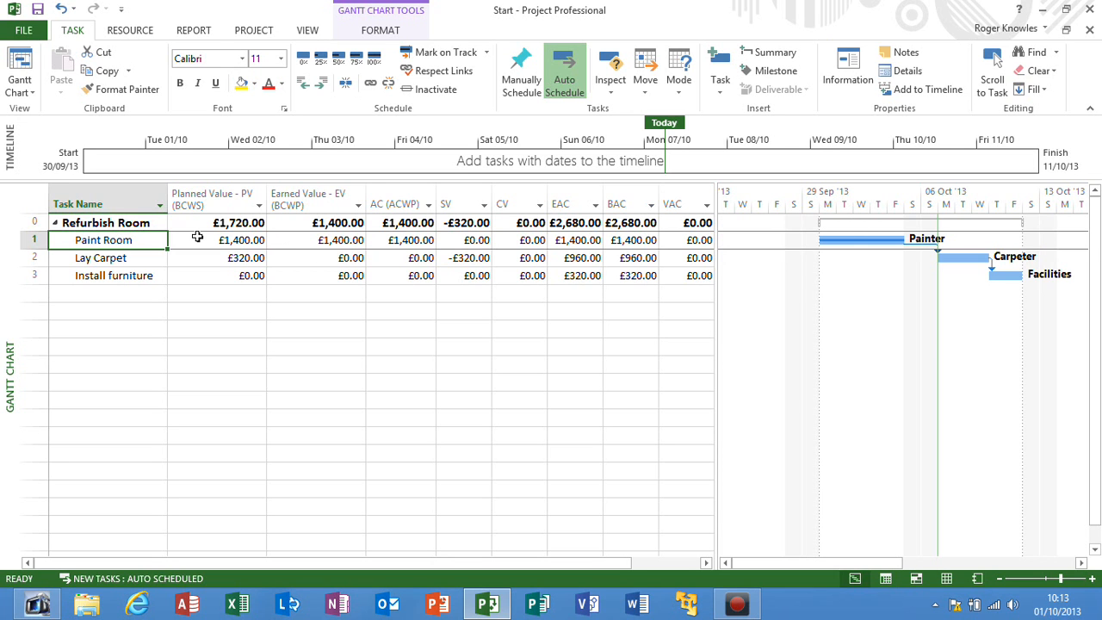
# Mark the Paint Room task as 50% complete.
pyautogui.click(342, 64)
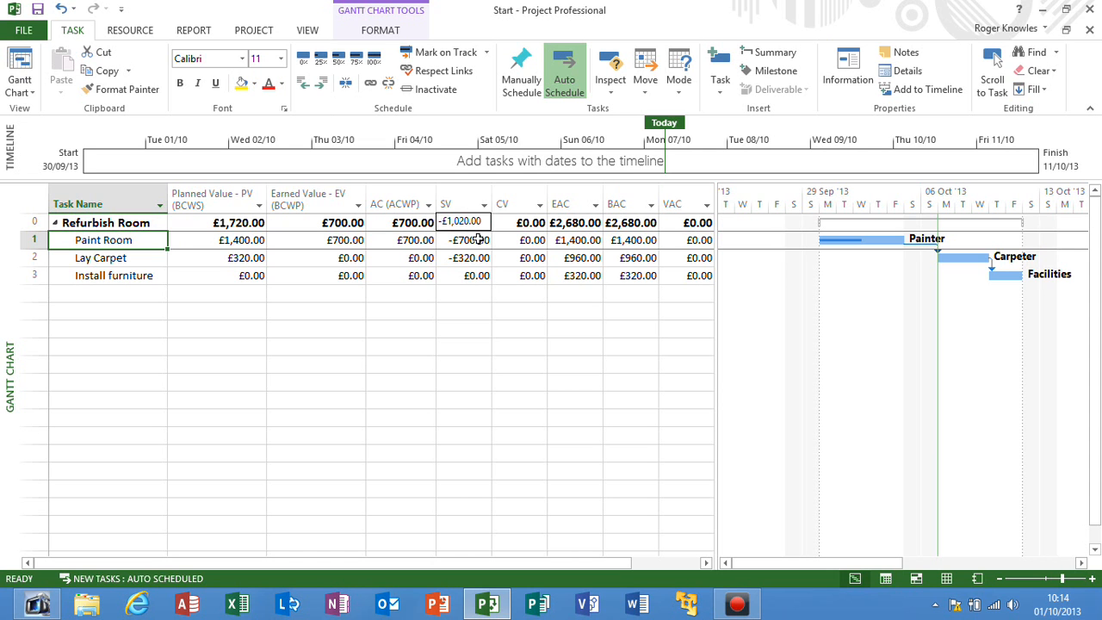
pyautogui.moveTo(469, 204)
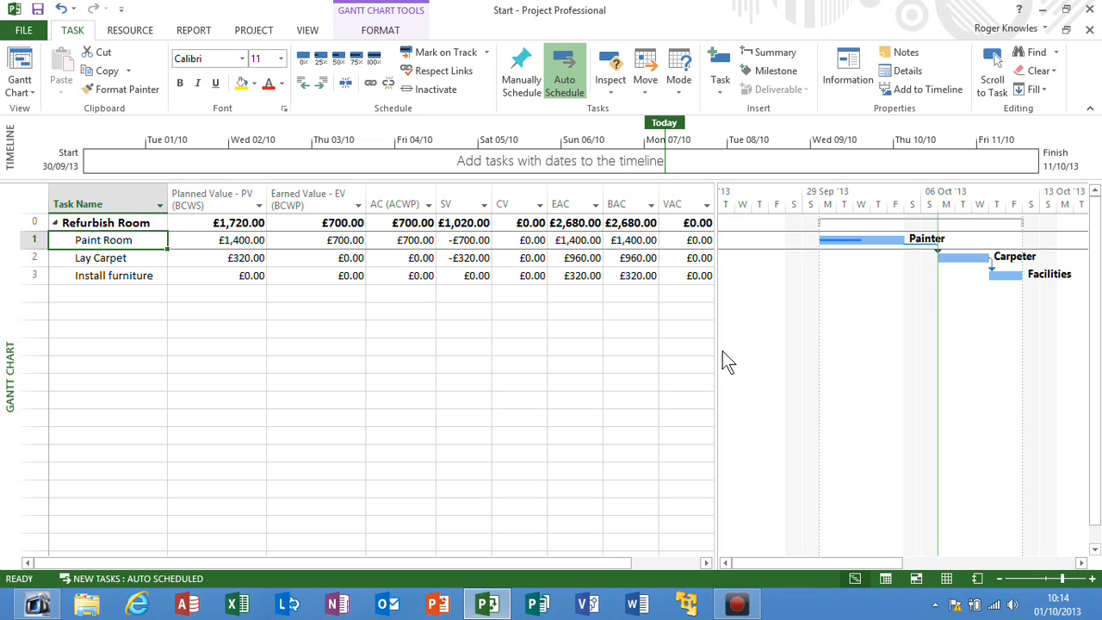
# Widen the table area past VAC and add an SPI column at the end of the table.
pyautogui.moveTo(718, 351); pyautogui.dragTo(895, 395)
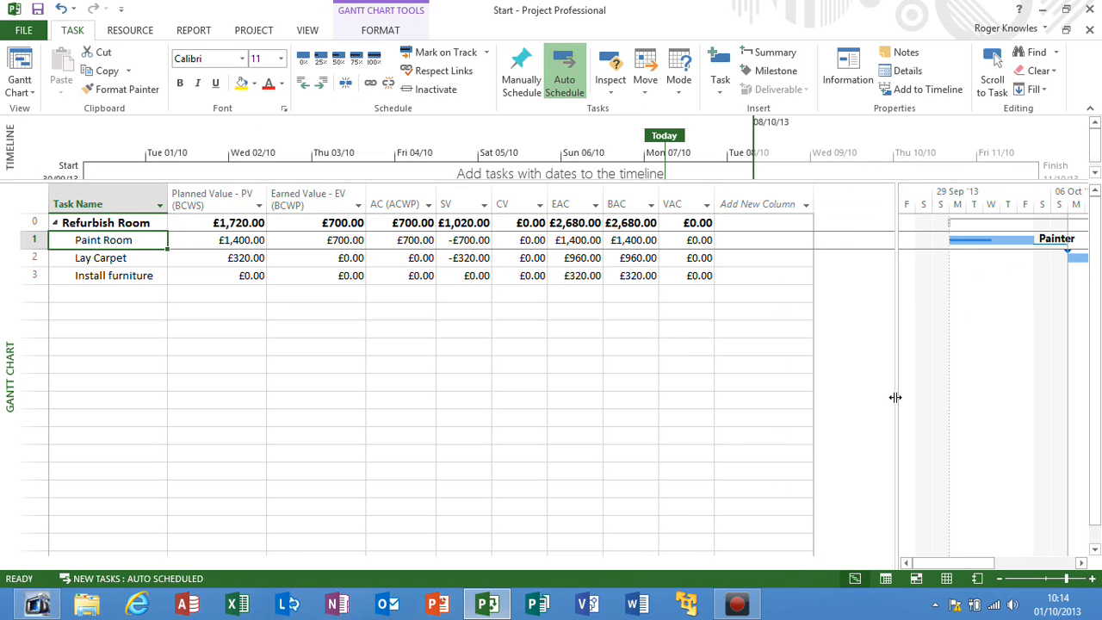
pyautogui.click(763, 205)
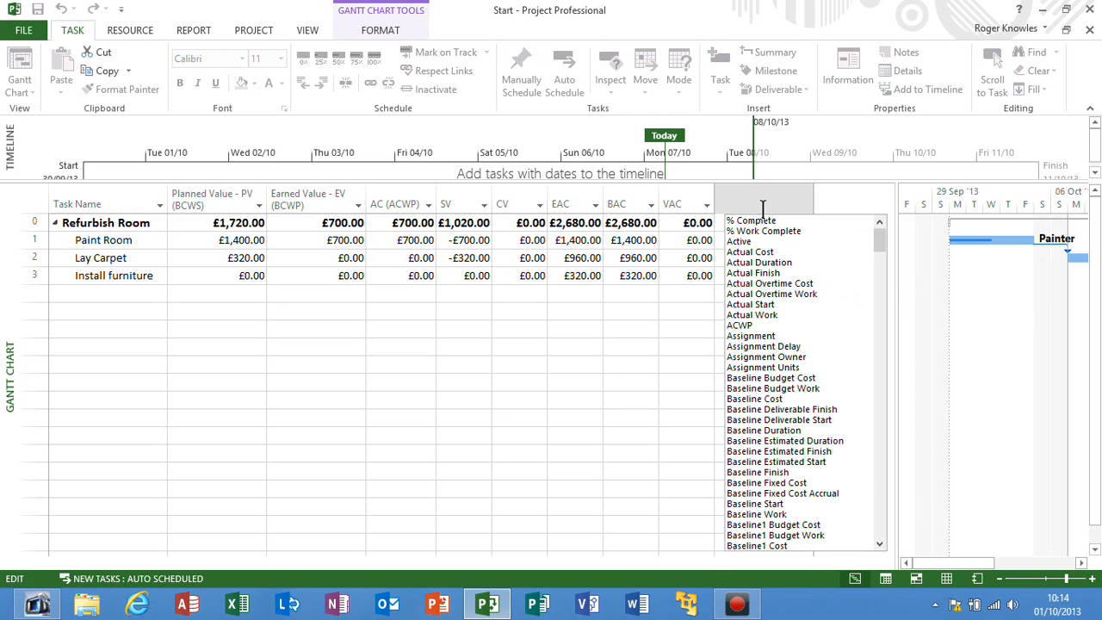
pyautogui.write('spi')
pyautogui.press('Return')
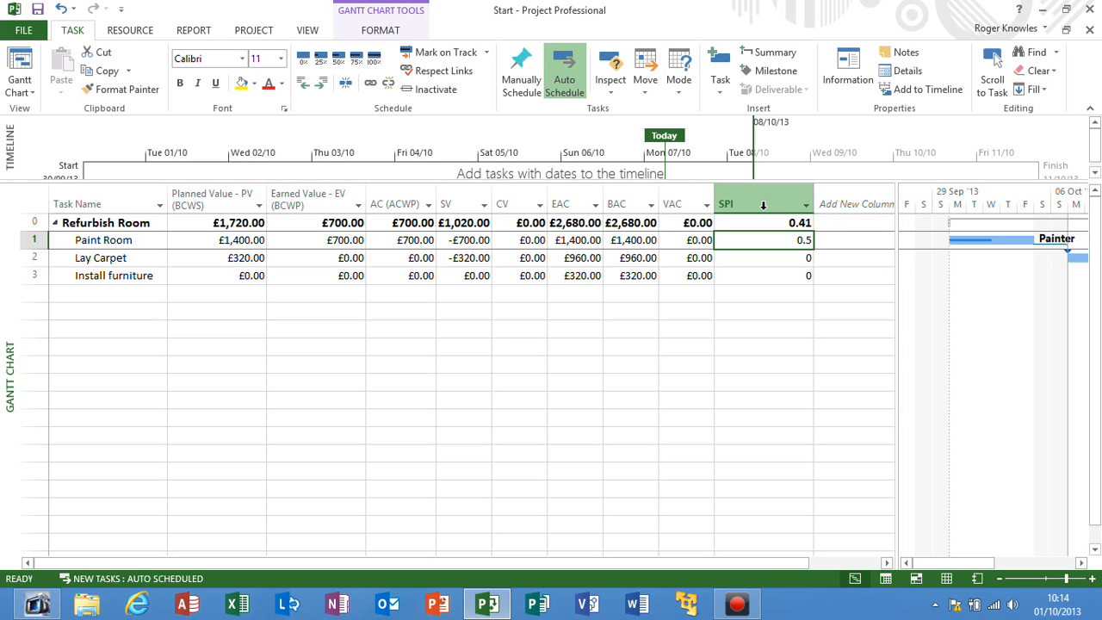
# Narrow the table area to end after SPI and move the SPI column directly after SV.
pyautogui.moveTo(897, 252); pyautogui.dragTo(819, 254)
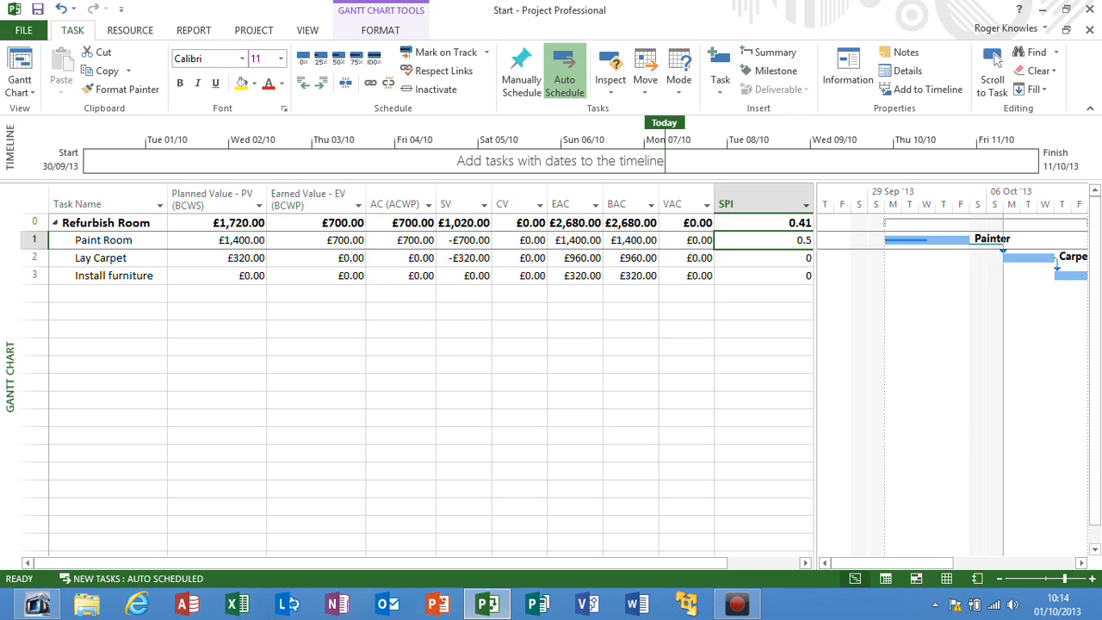
pyautogui.click(786, 214)
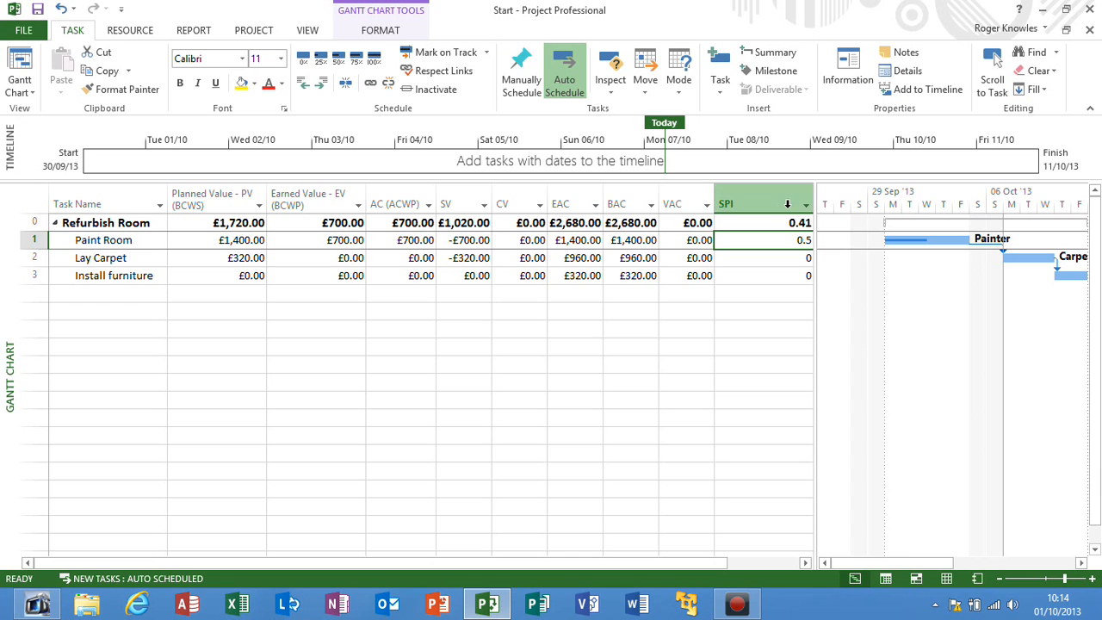
pyautogui.moveTo(745, 220); pyautogui.dragTo(491, 211)
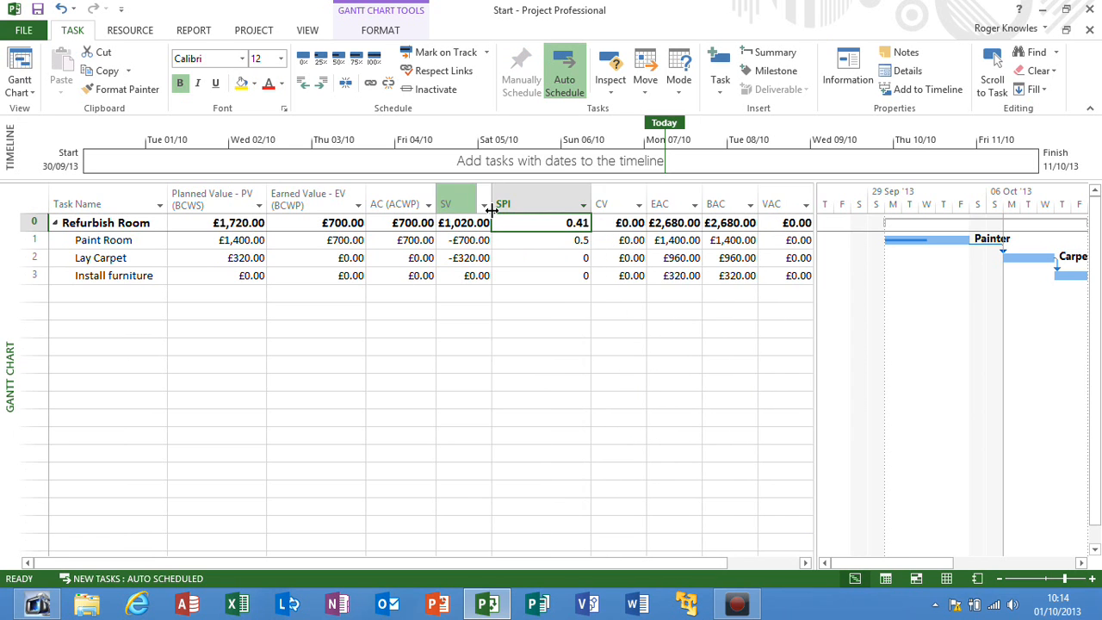
# Set the Paint Room task's progress back to 100% complete.
pyautogui.click(418, 240)
pyautogui.click(380, 61)
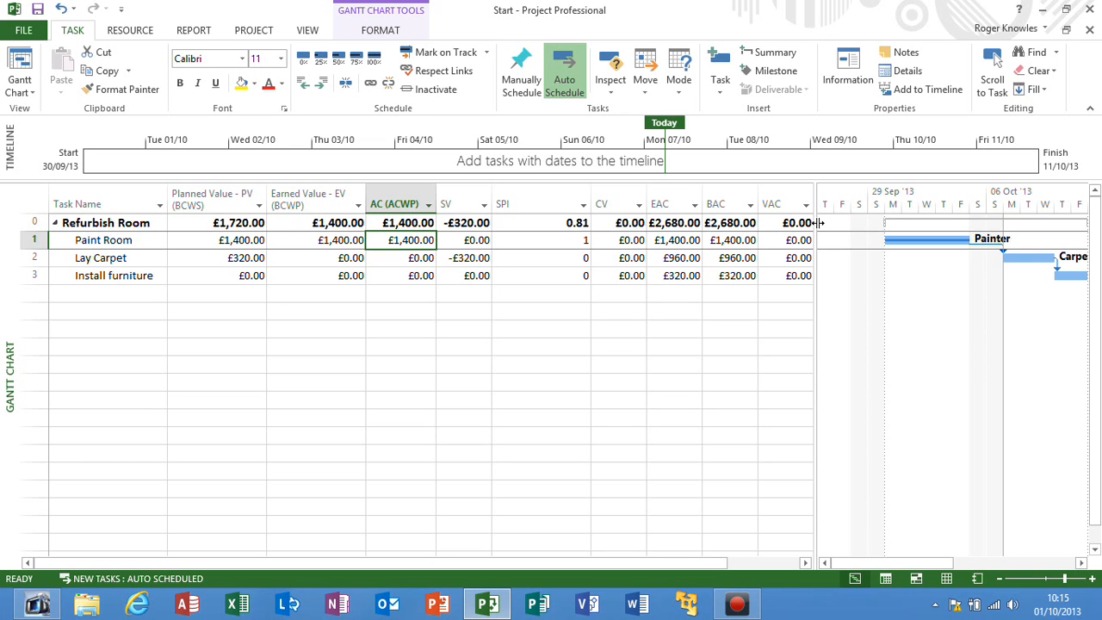
# Widen the table area past VAC and add a Fixed Cost column at the end of the table.
pyautogui.moveTo(818, 222); pyautogui.dragTo(942, 273)
pyautogui.click(853, 204)
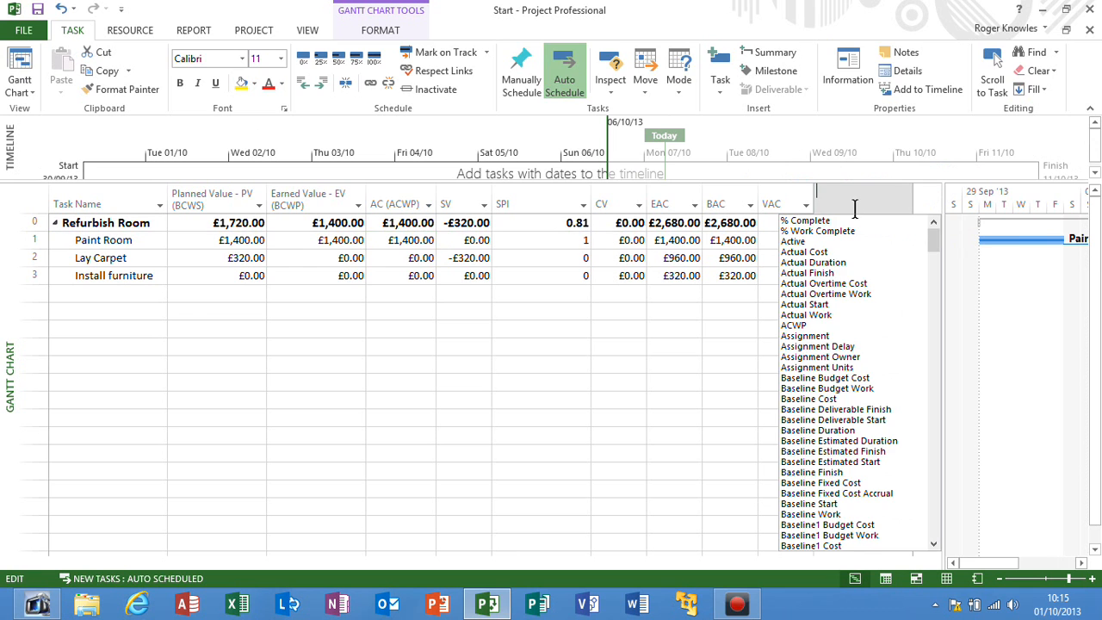
pyautogui.write('finishfix')
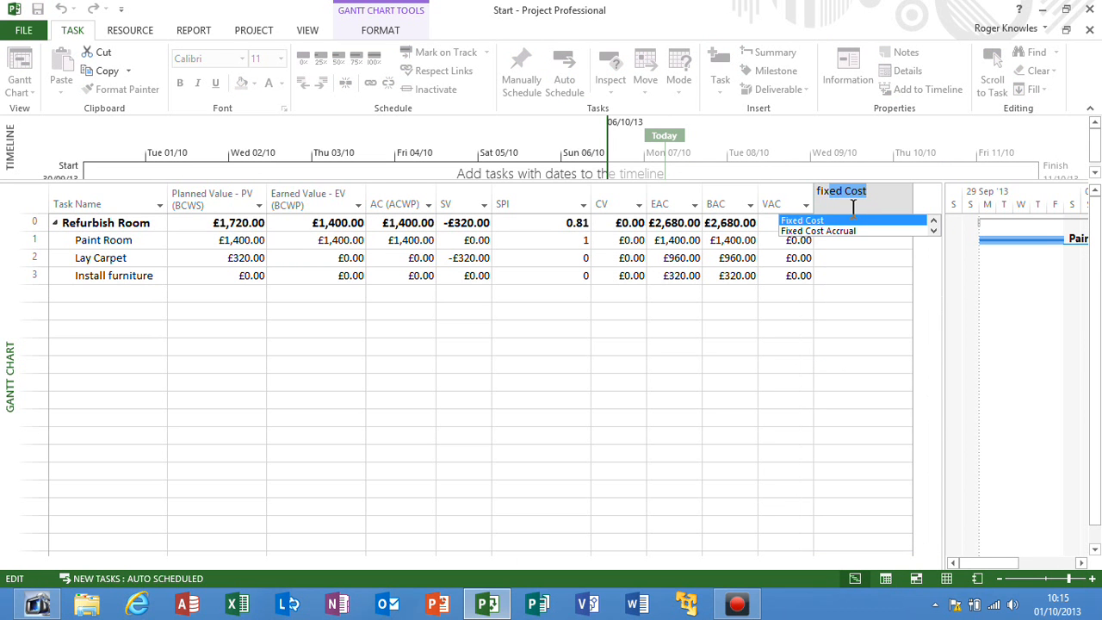
pyautogui.click(853, 221)
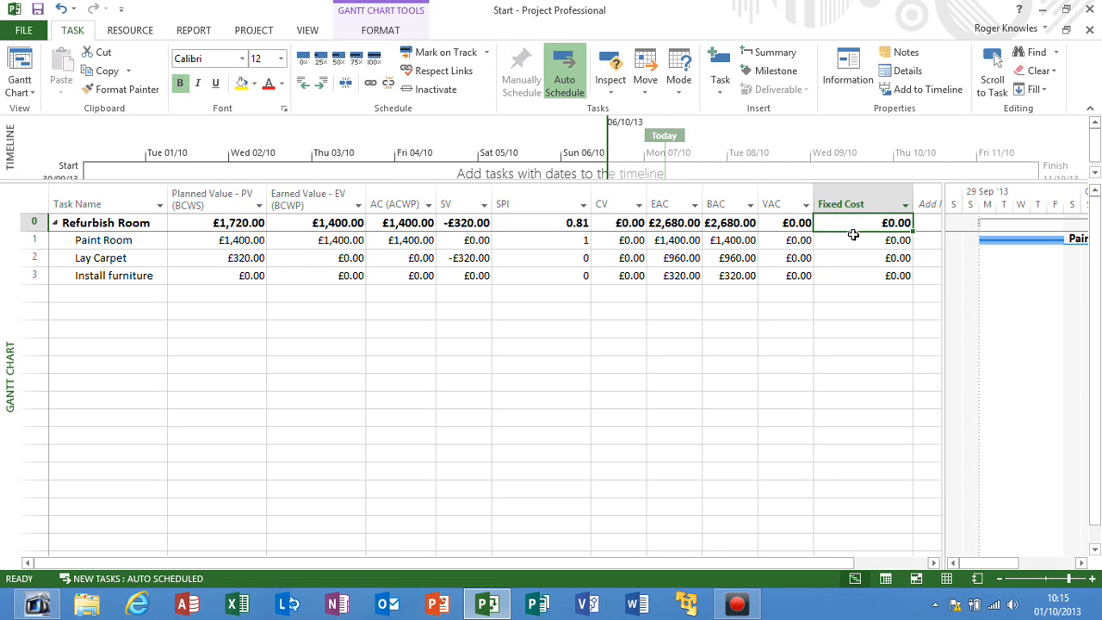
# Set the Paint Room task's fixed cost to £50.
pyautogui.click(852, 237)
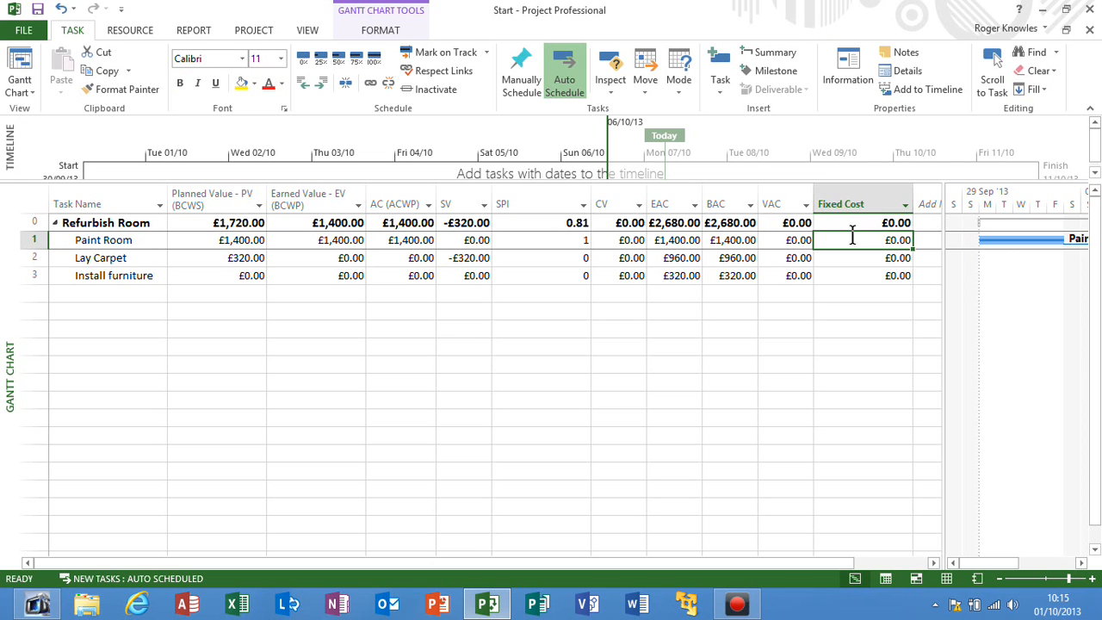
pyautogui.write('50')
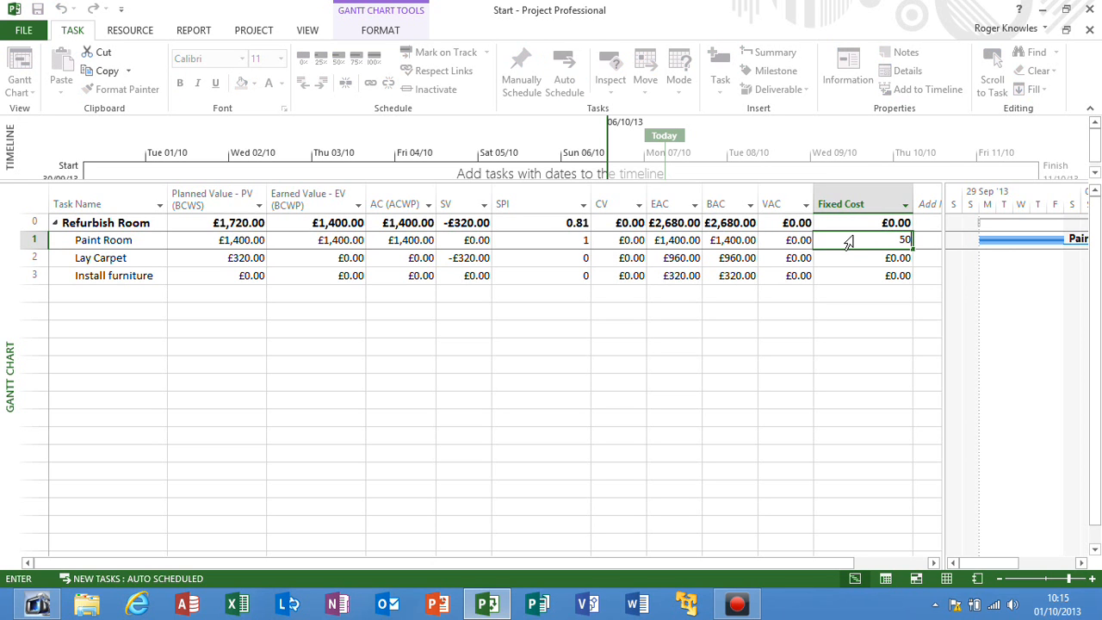
pyautogui.press('Return')
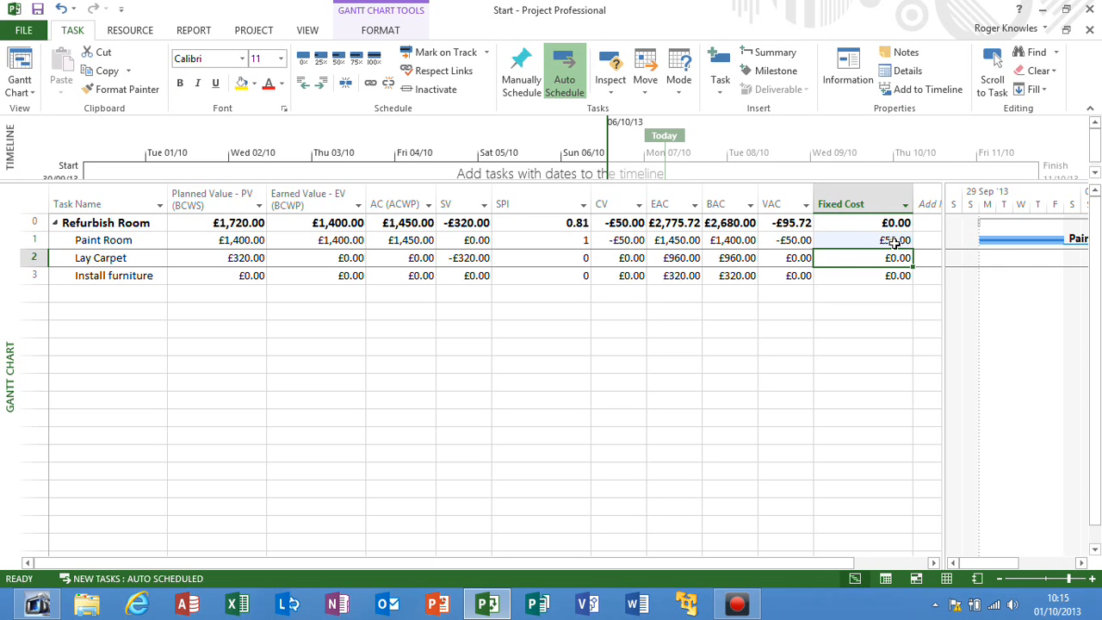
# Add a CPI column at the end of the table, after Fixed Cost.
pyautogui.moveTo(550, 205)
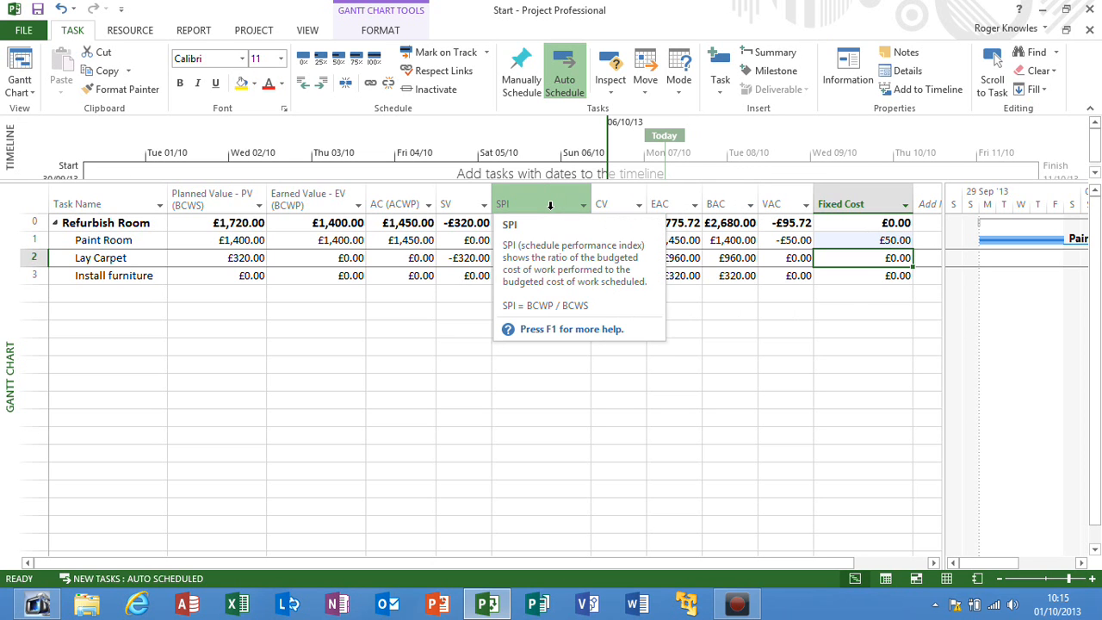
pyautogui.moveTo(613, 199)
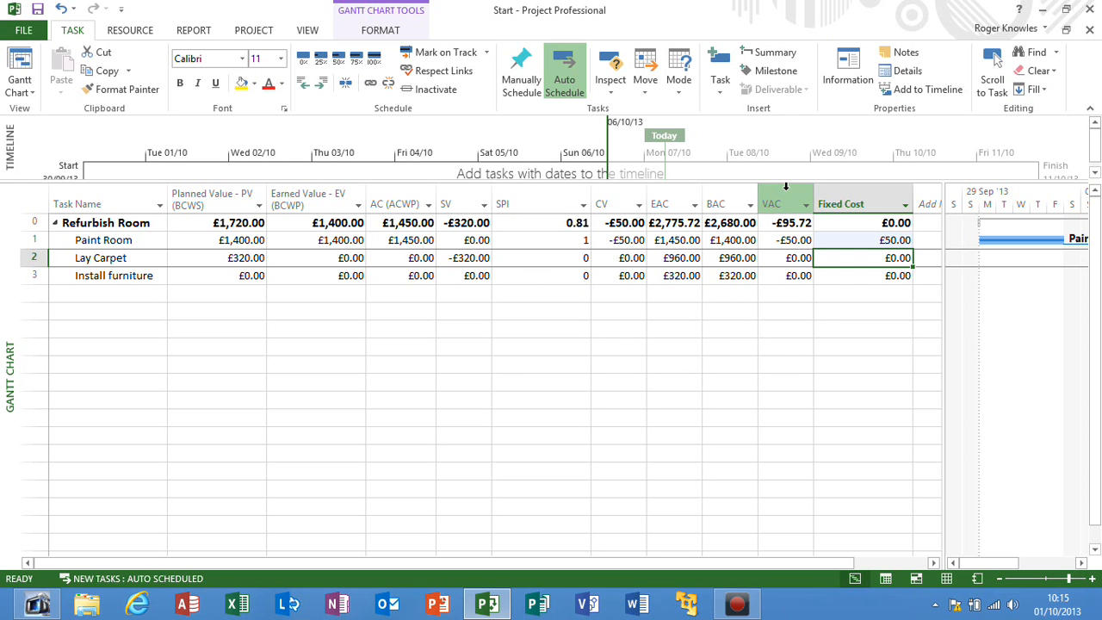
pyautogui.moveTo(785, 186)
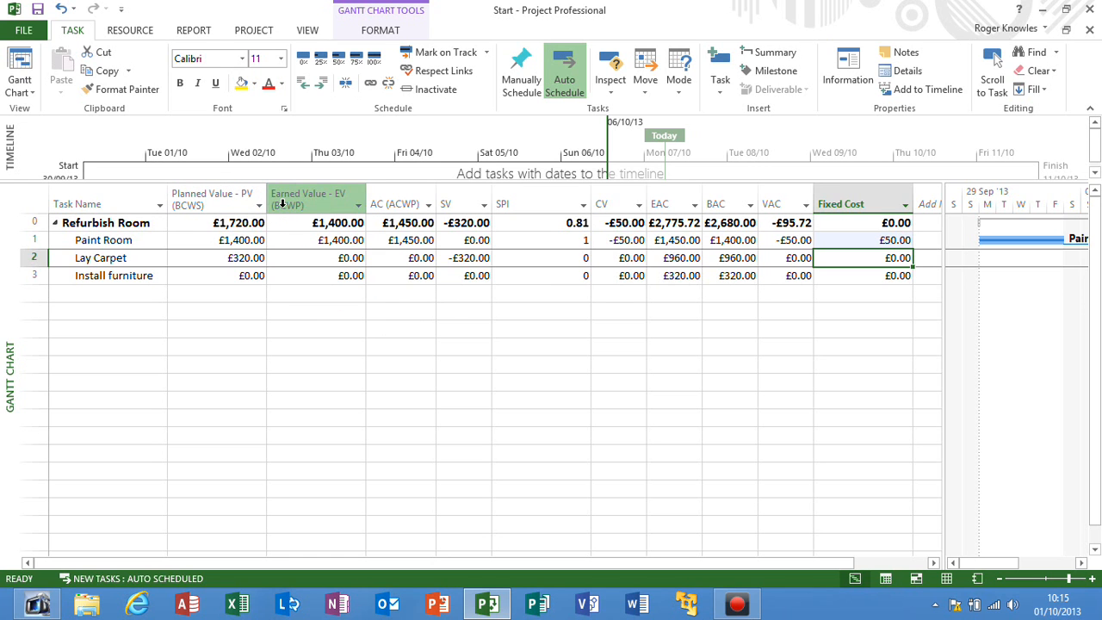
pyautogui.click(925, 203)
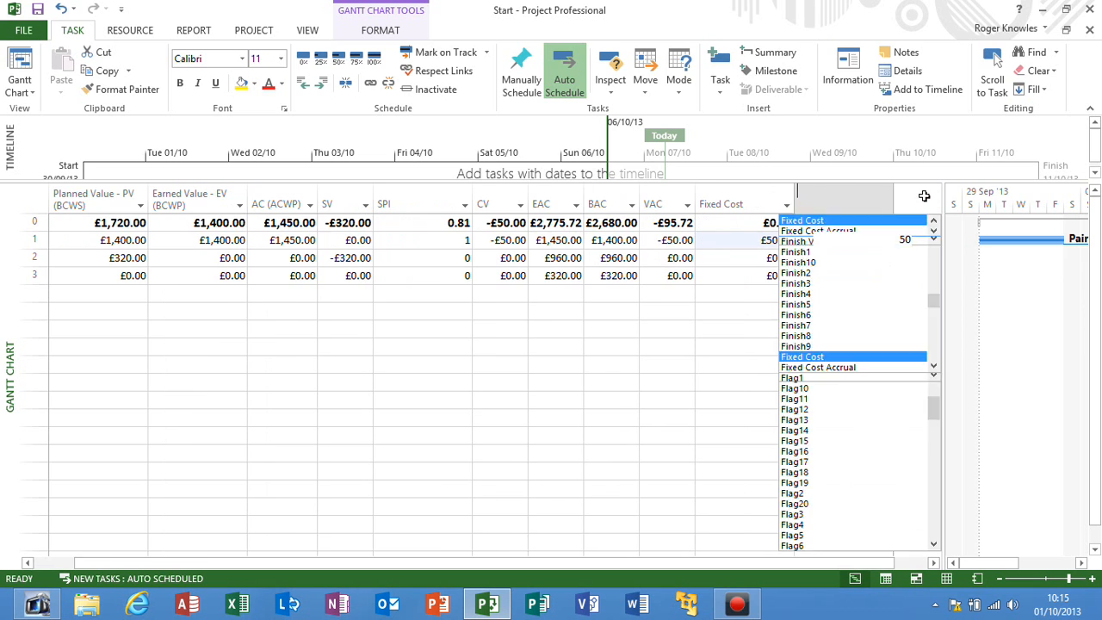
pyautogui.write('co')
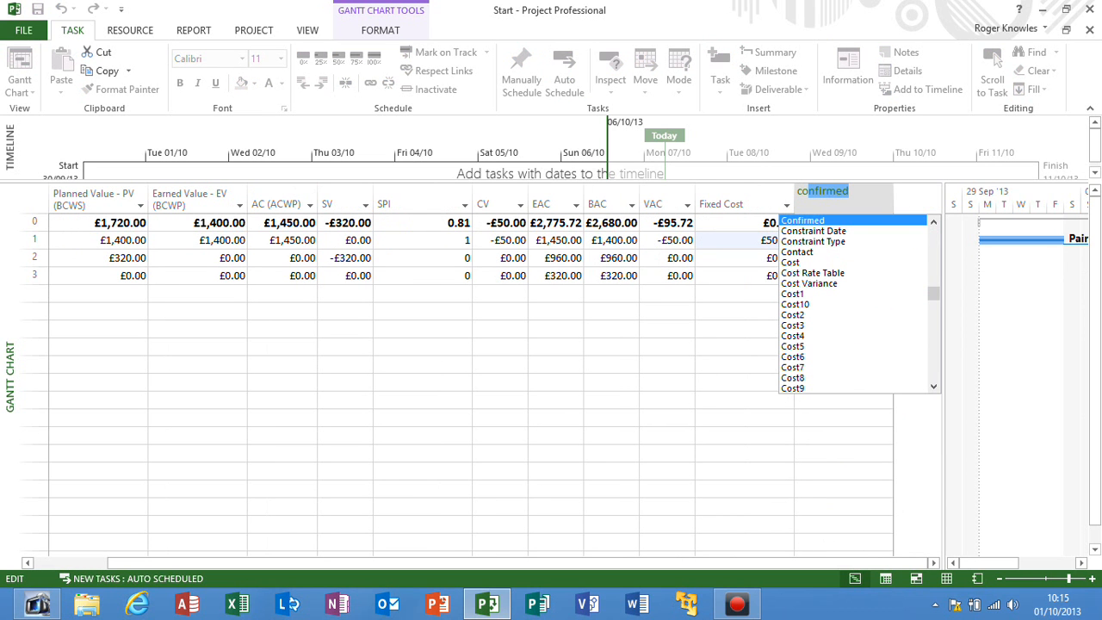
pyautogui.press('BackSpace')
pyautogui.press('BackSpace')
pyautogui.write('pi')
pyautogui.press('Return')
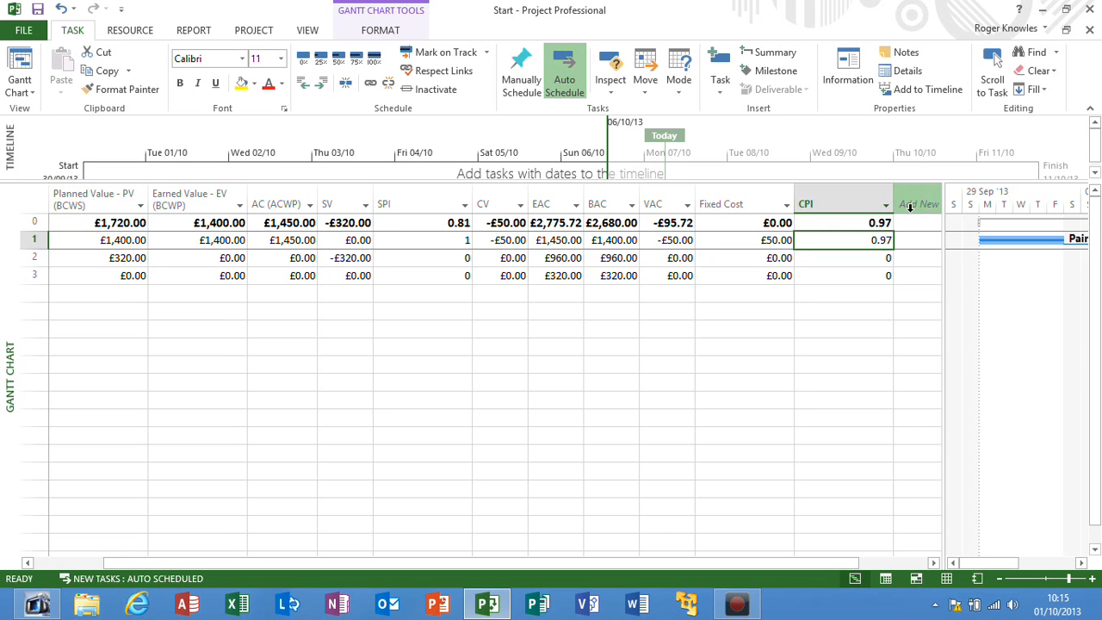
# Move the CPI column directly after CV and widen the table area past Fixed Cost.
pyautogui.click(860, 203)
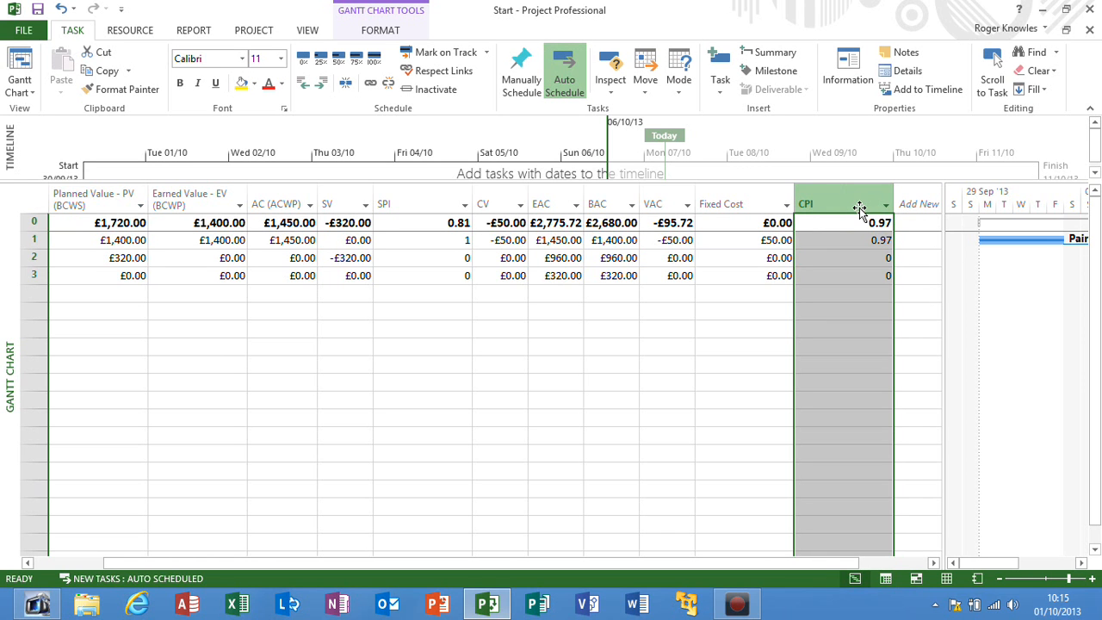
pyautogui.moveTo(855, 203); pyautogui.dragTo(519, 189)
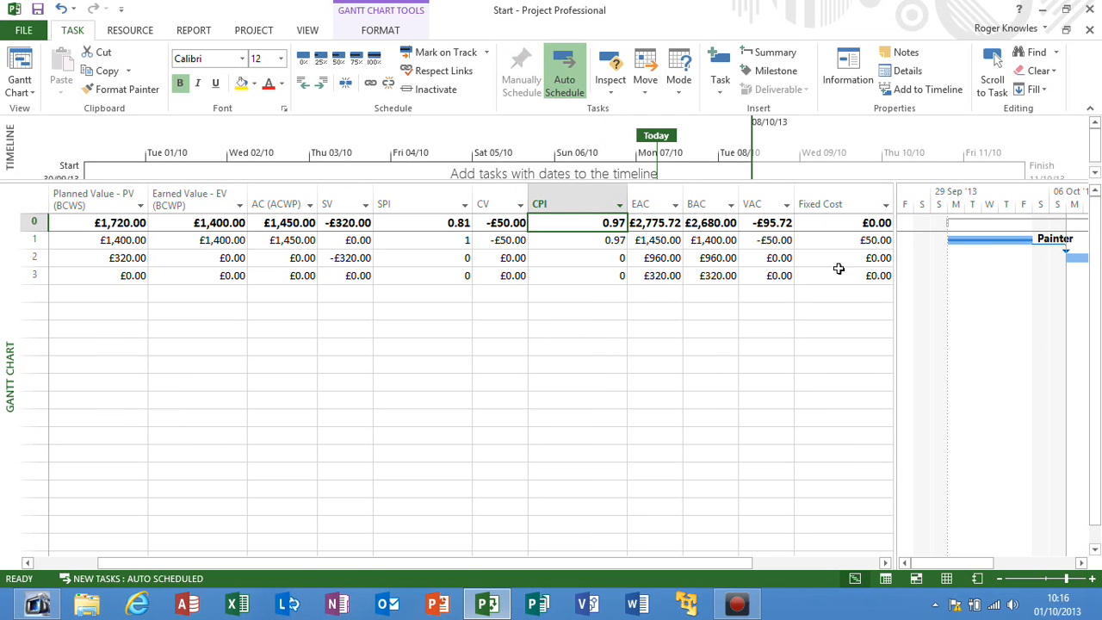
pyautogui.moveTo(894, 258); pyautogui.dragTo(956, 278)
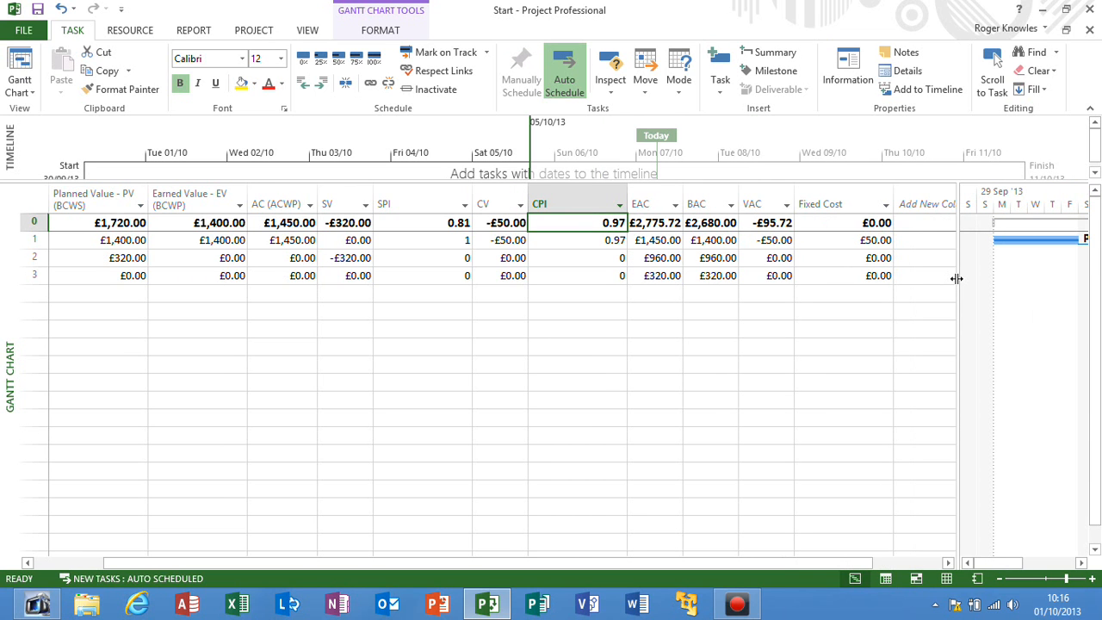
# Change the Paint Room task's fixed cost to -£50.
pyautogui.click(884, 243)
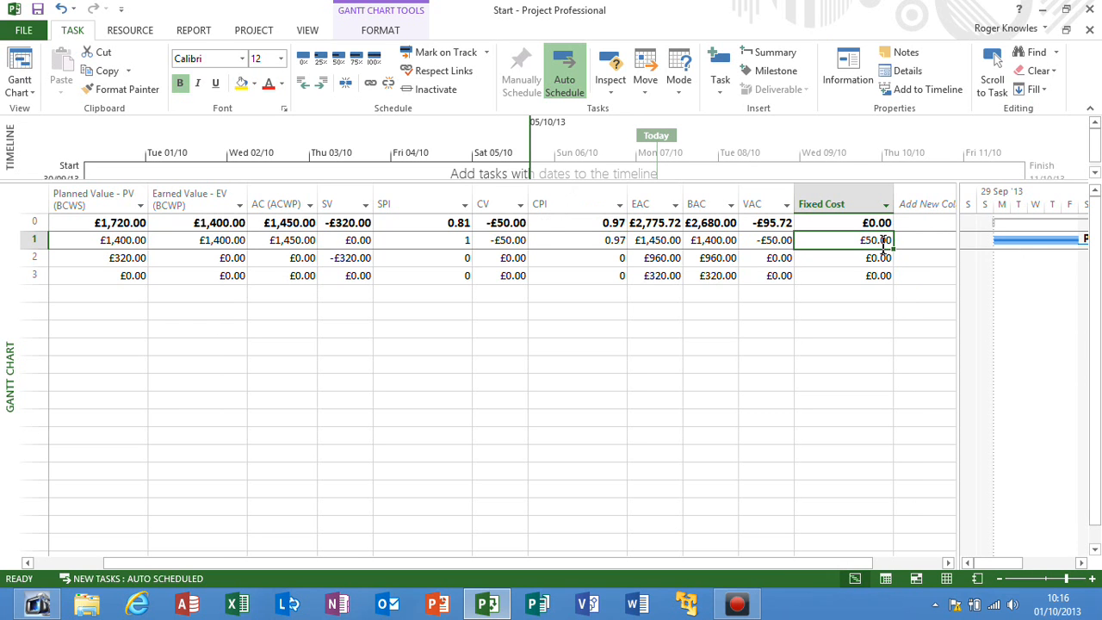
pyautogui.moveTo(884, 243); pyautogui.dragTo(904, 246)
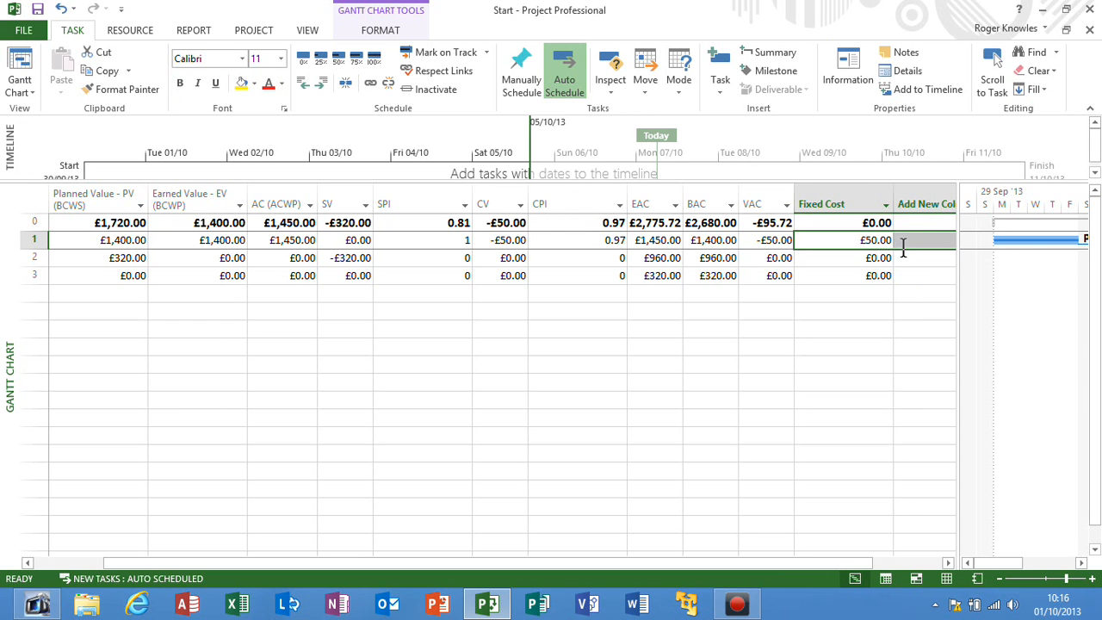
pyautogui.click(868, 245)
pyautogui.click(866, 255)
pyautogui.click(864, 244)
pyautogui.press('BackSpace')
pyautogui.write('-£5')
pyautogui.write('0')
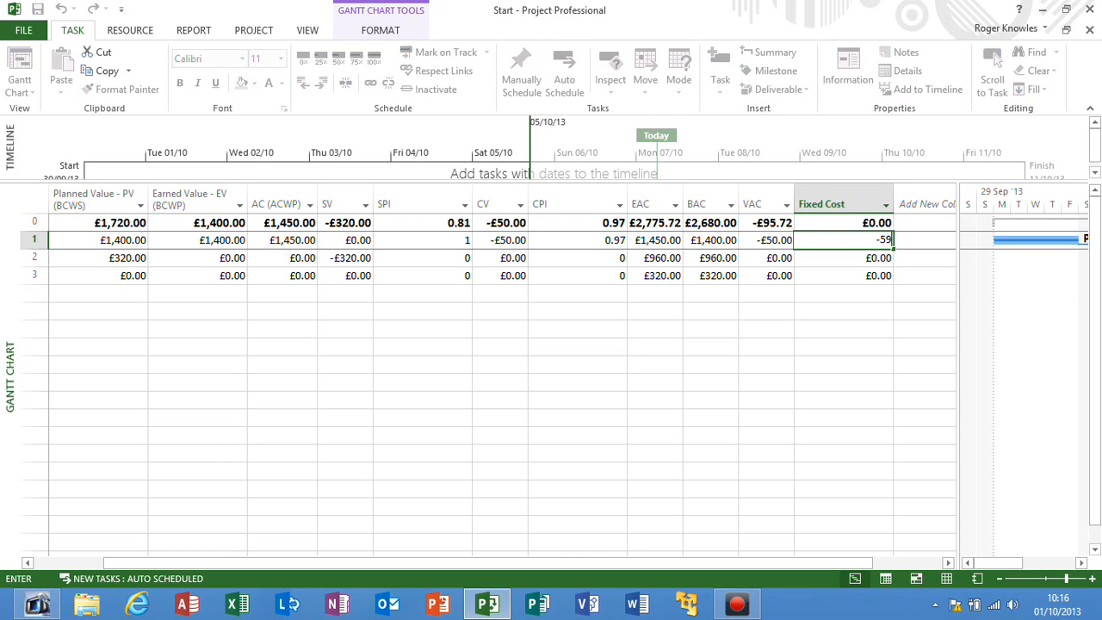
pyautogui.press('Return')
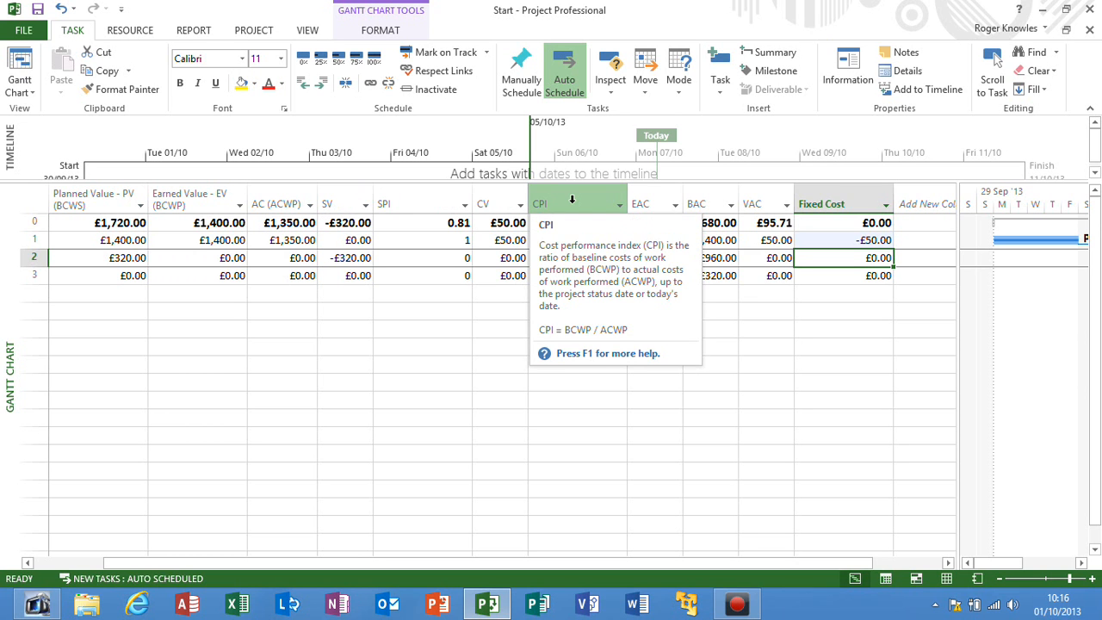
pyautogui.moveTo(728, 603)
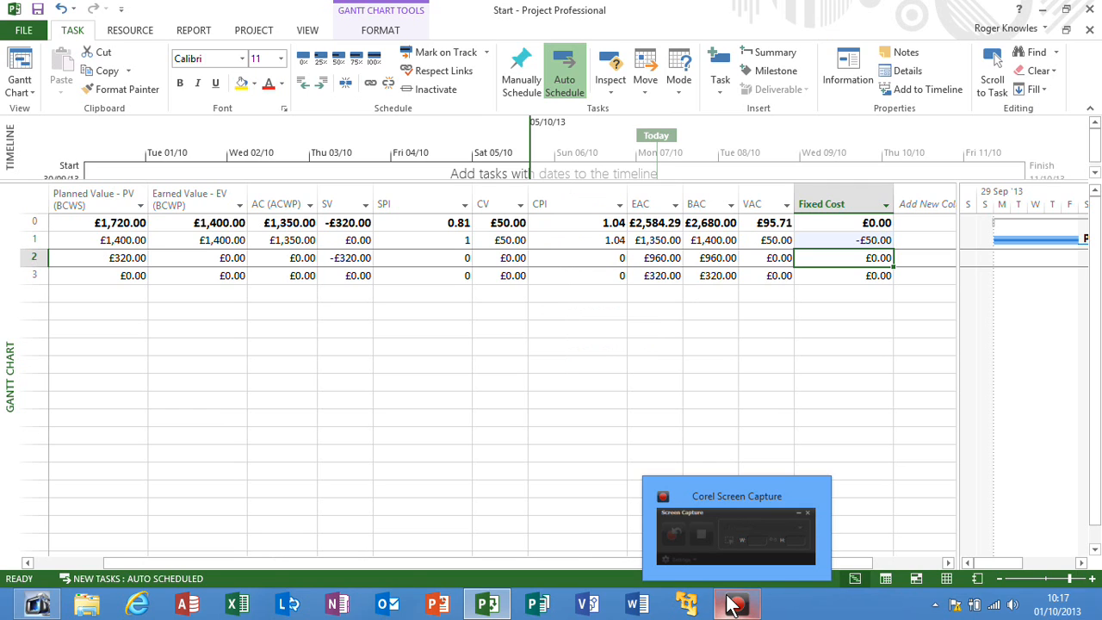